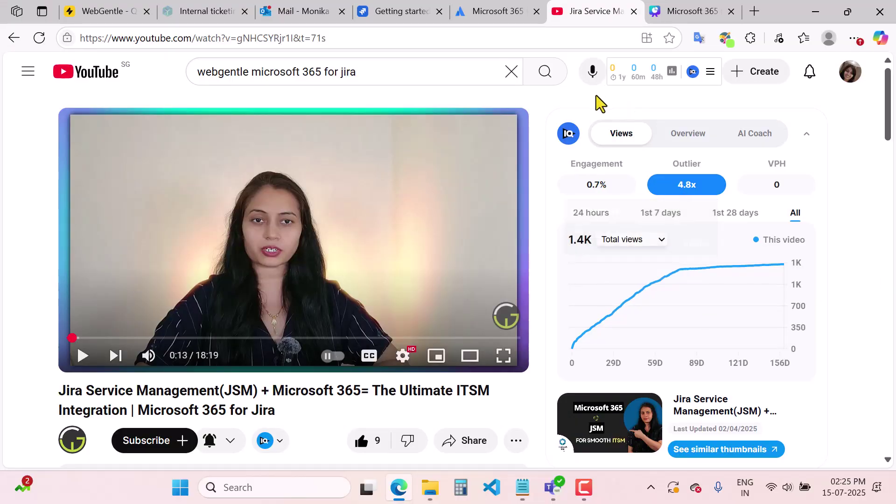
# From Microsoft 365 for Jira's Getting started overview, open the Internal ticketing card's setup
pyautogui.click(396, 14)
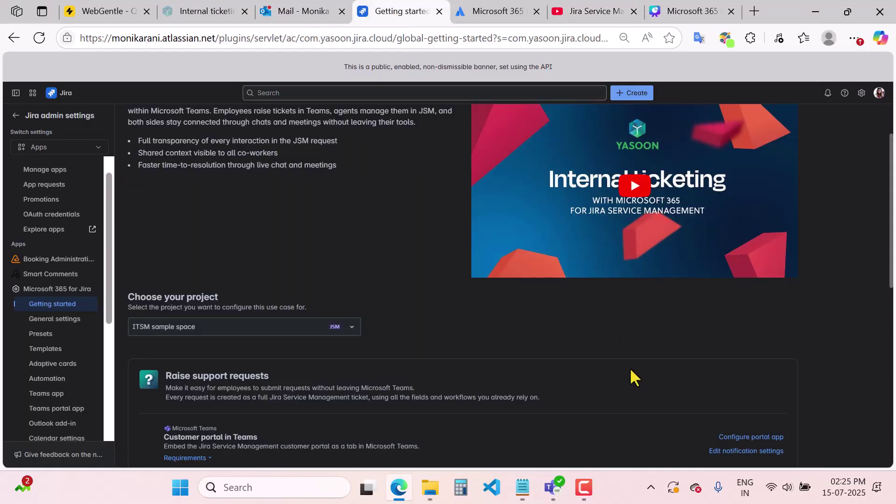
pyautogui.click(60, 310)
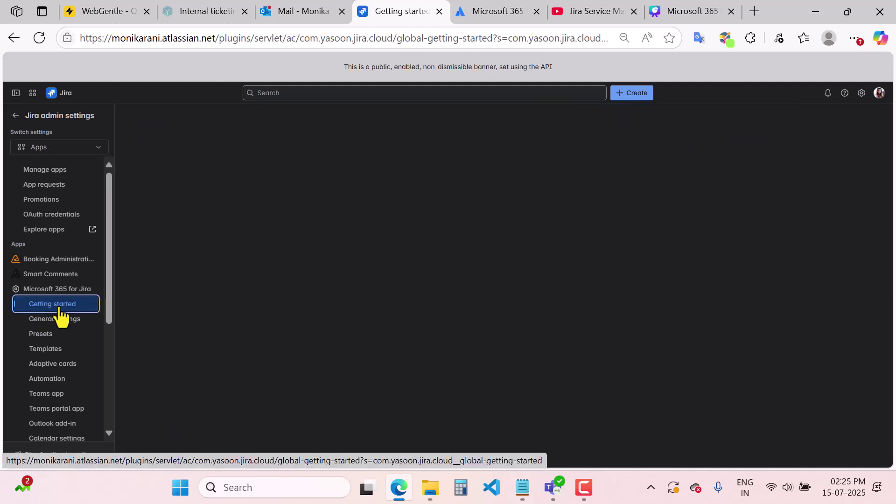
pyautogui.scroll(-3, 516, 332)
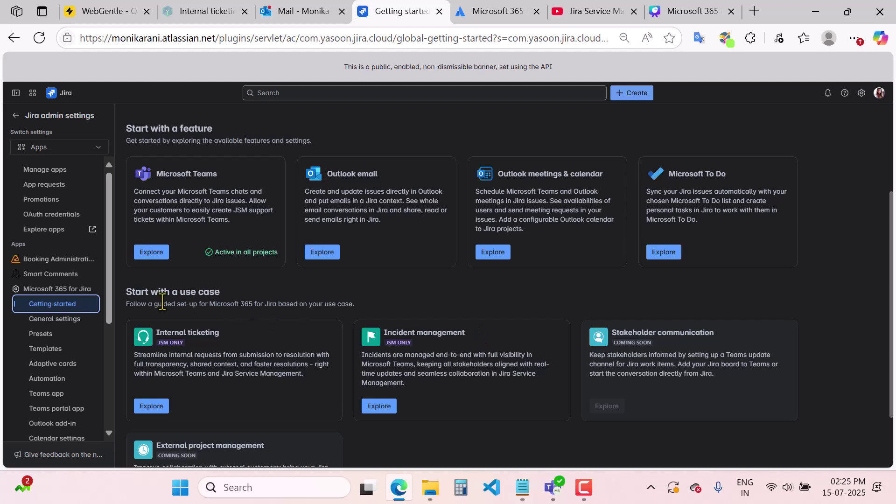
pyautogui.scroll(-2, 466, 356)
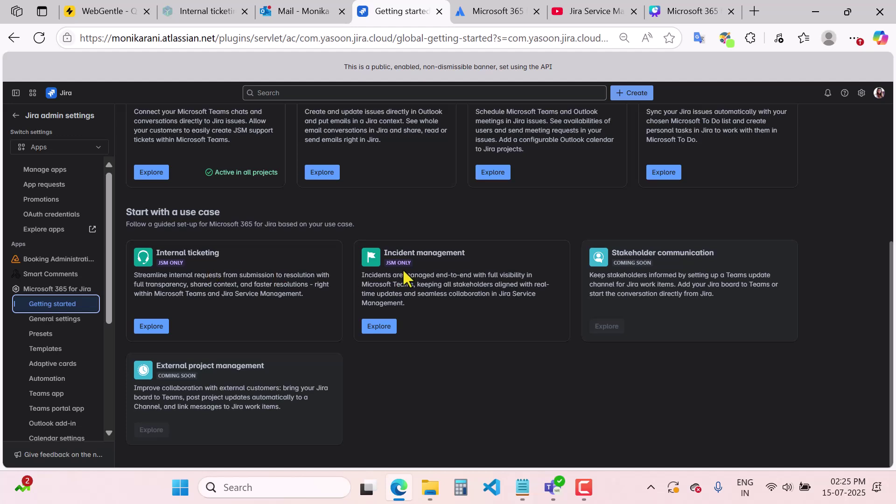
pyautogui.click(153, 326)
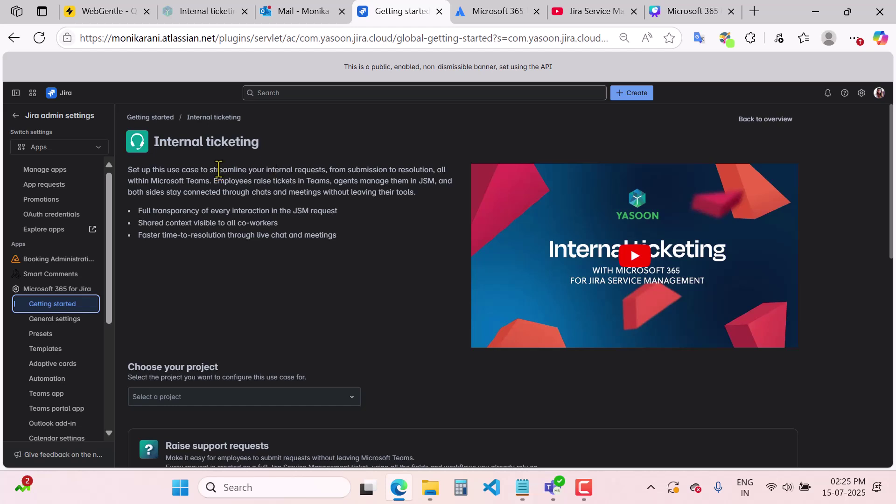
# Choose ITSM sample space as the project for Internal ticketing
pyautogui.moveTo(210, 171); pyautogui.dragTo(429, 172)
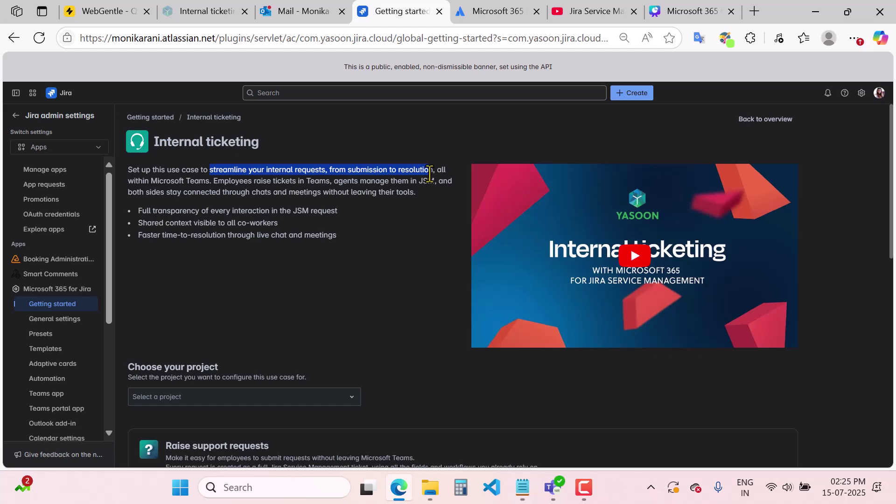
pyautogui.scroll(-3, 410, 348)
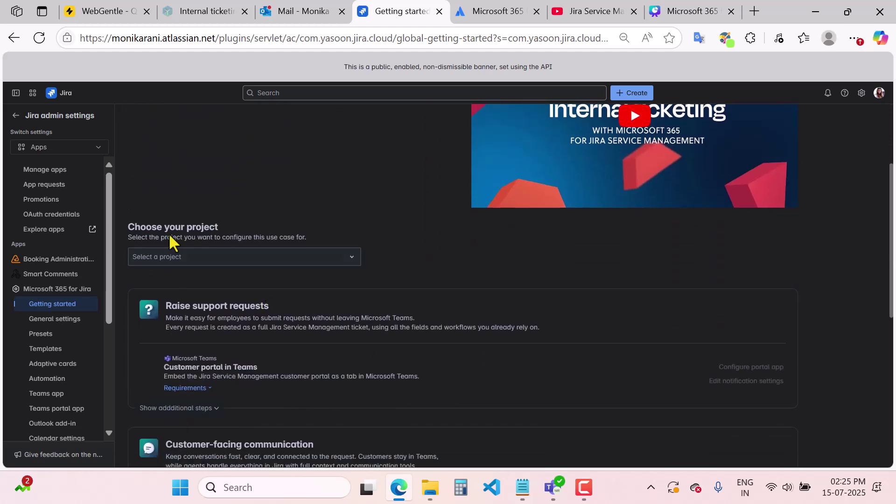
pyautogui.click(352, 264)
pyautogui.write('sample')
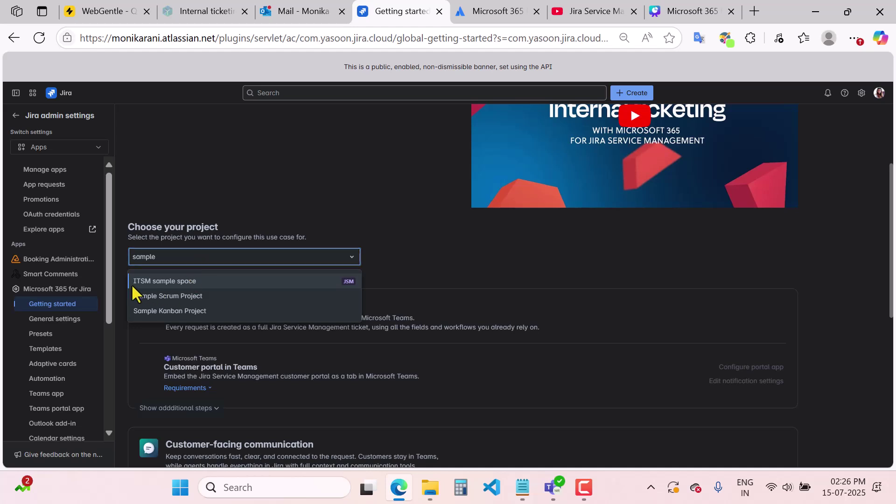
pyautogui.click(176, 285)
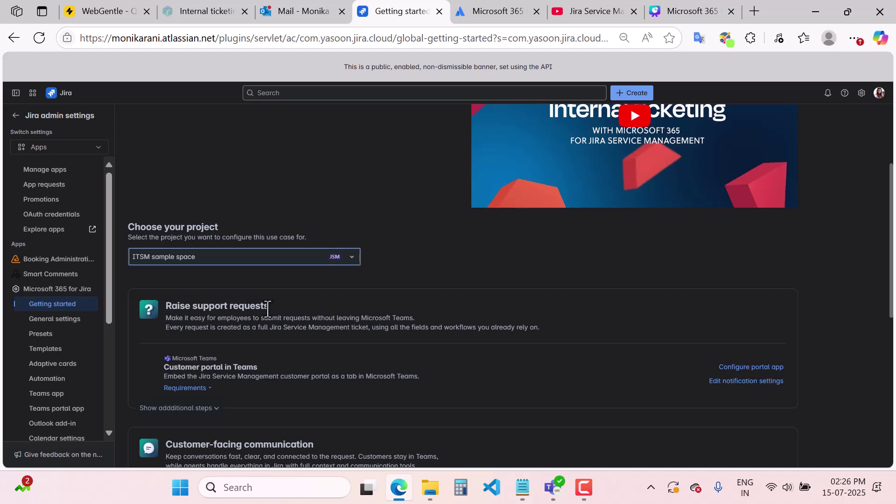
# Review the remaining setup steps, then switch to WebGentle's All open tickets queue
pyautogui.scroll(-6, 330, 340)
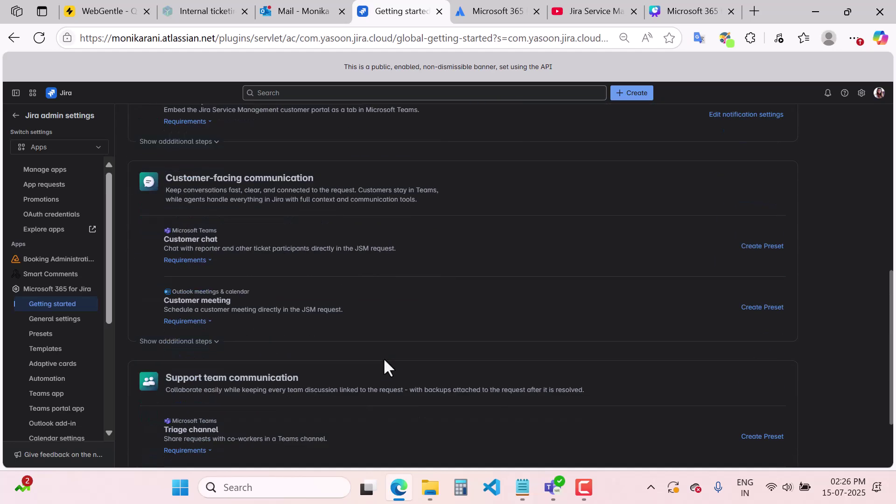
pyautogui.scroll(-2, 364, 354)
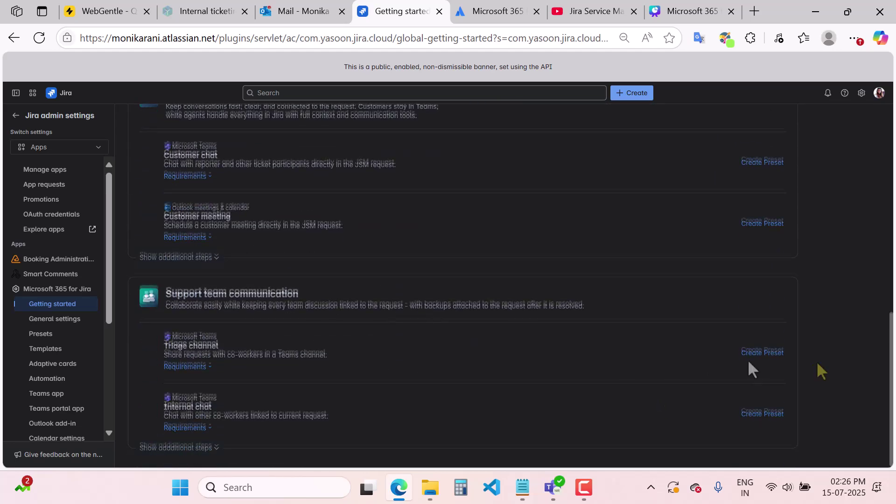
pyautogui.scroll(2, 830, 360)
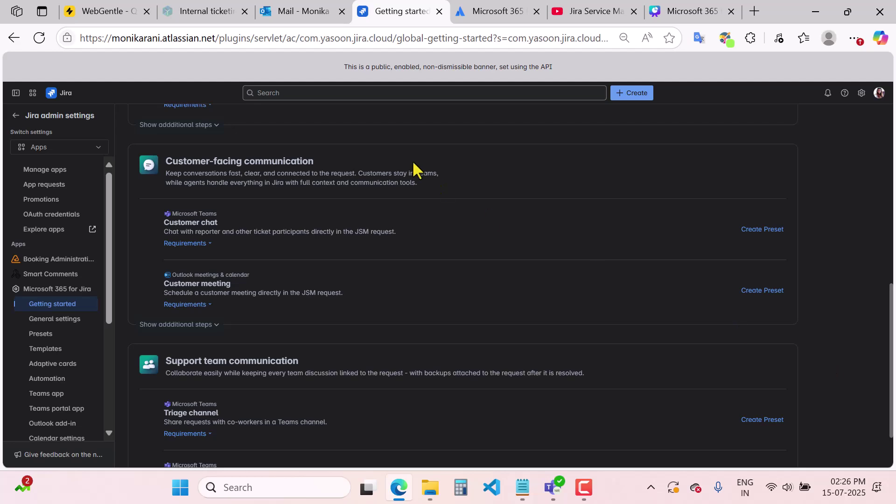
pyautogui.click(90, 5)
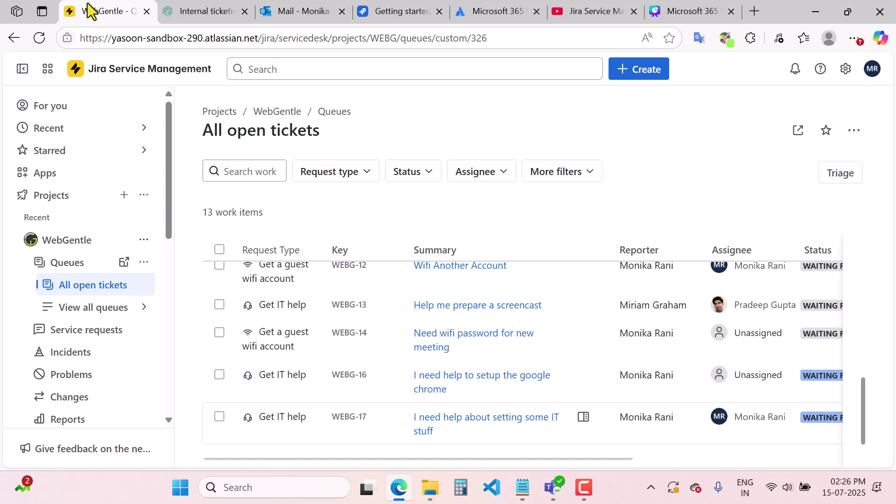
# Open WebGentle's project settings in a new tab and go to Apps > Microsoft 365 Features
pyautogui.click(145, 241)
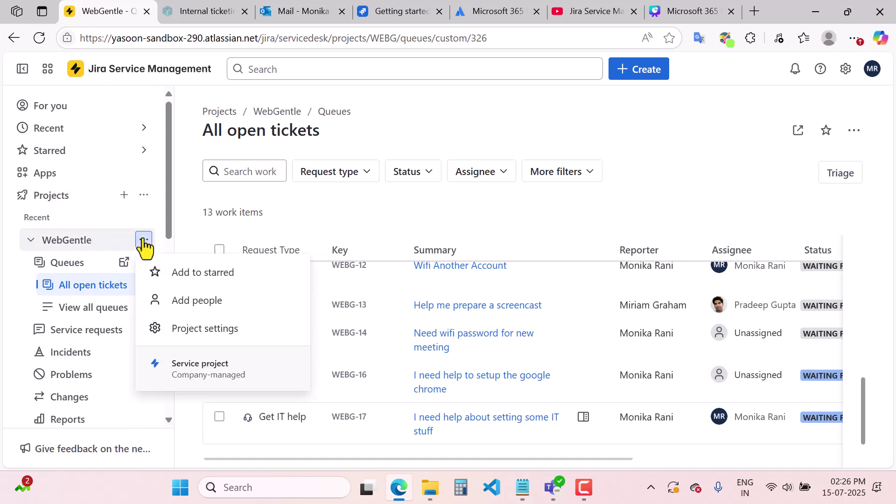
pyautogui.rightClick(205, 328)
pyautogui.click(249, 95)
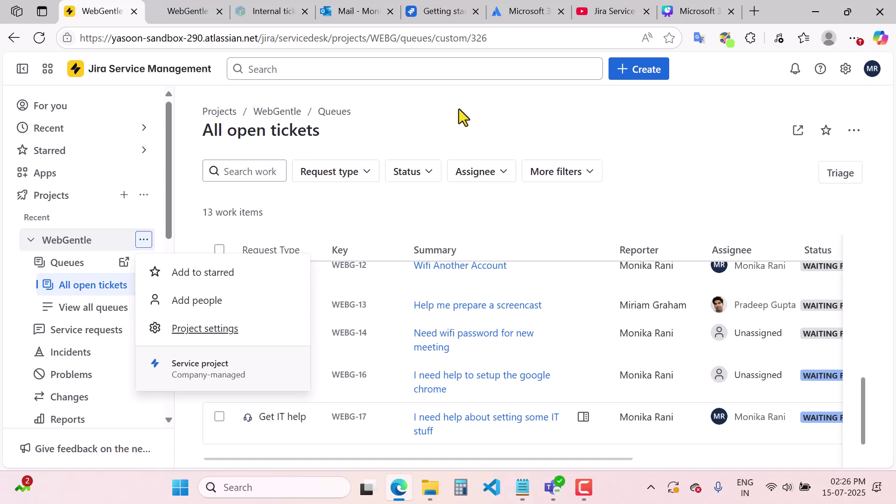
pyautogui.click(186, 12)
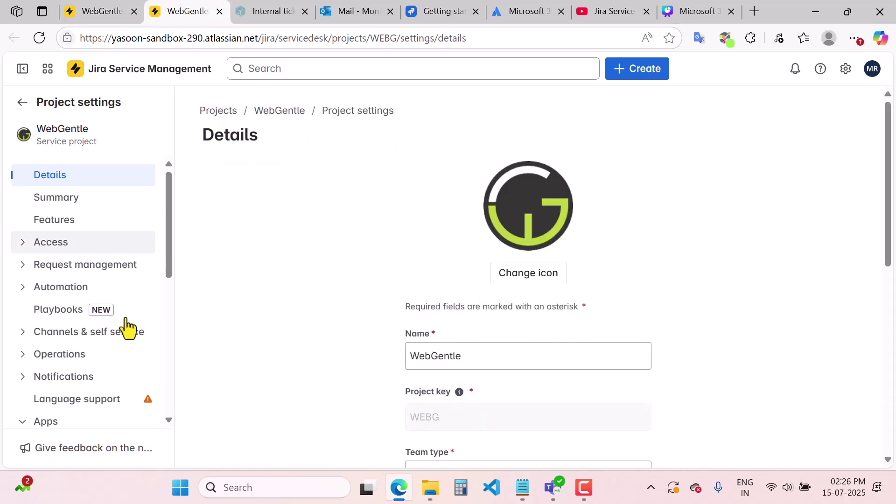
pyautogui.scroll(-3, 70, 294)
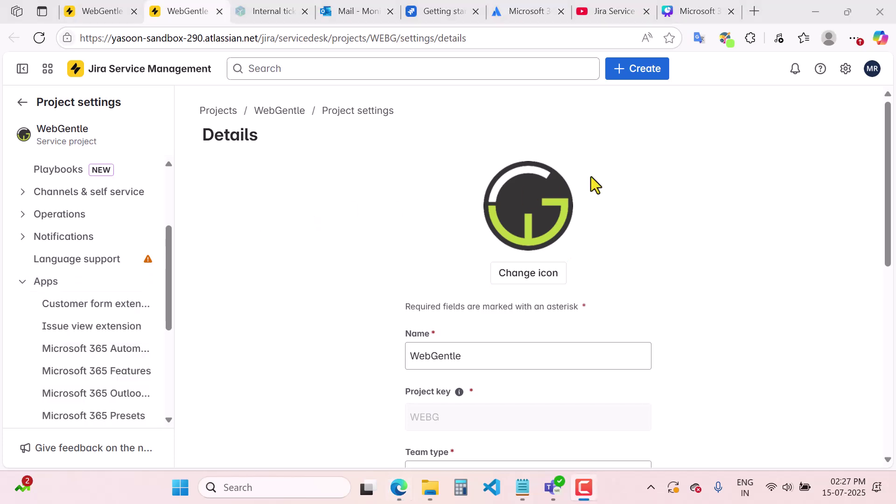
pyautogui.click(91, 374)
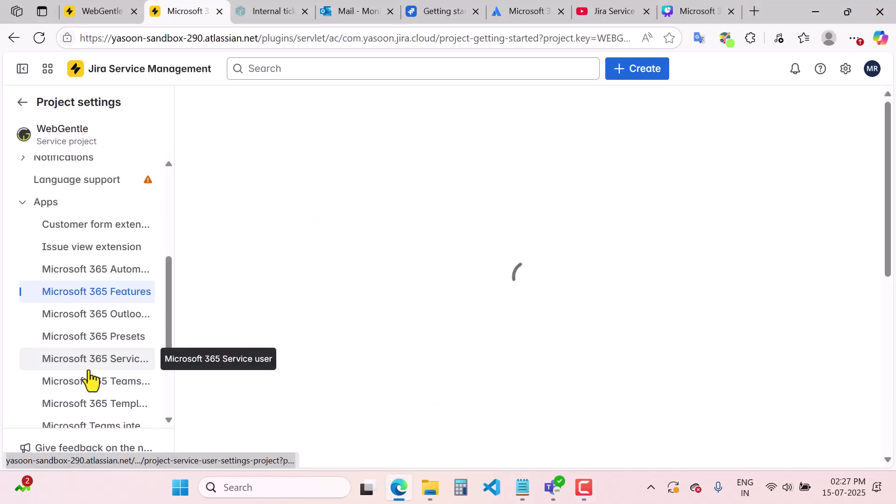
pyautogui.scroll(-5, 643, 317)
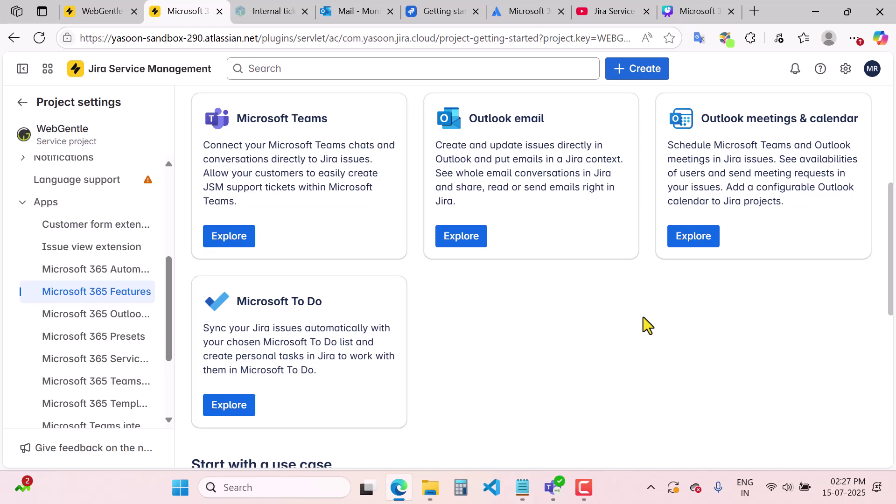
pyautogui.scroll(-4, 643, 318)
pyautogui.scroll(-3, 339, 374)
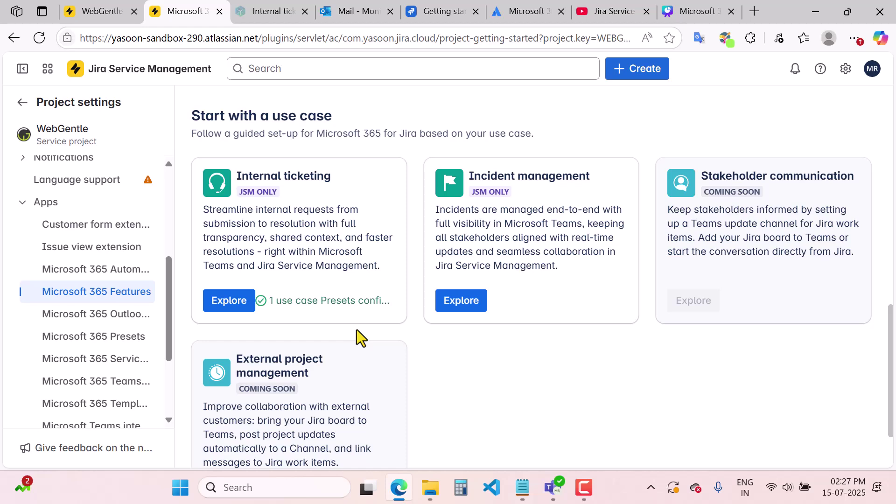
# Explore the Internal ticketing card and return to its Choose your project section
pyautogui.click(231, 304)
pyautogui.scroll(10, 231, 308)
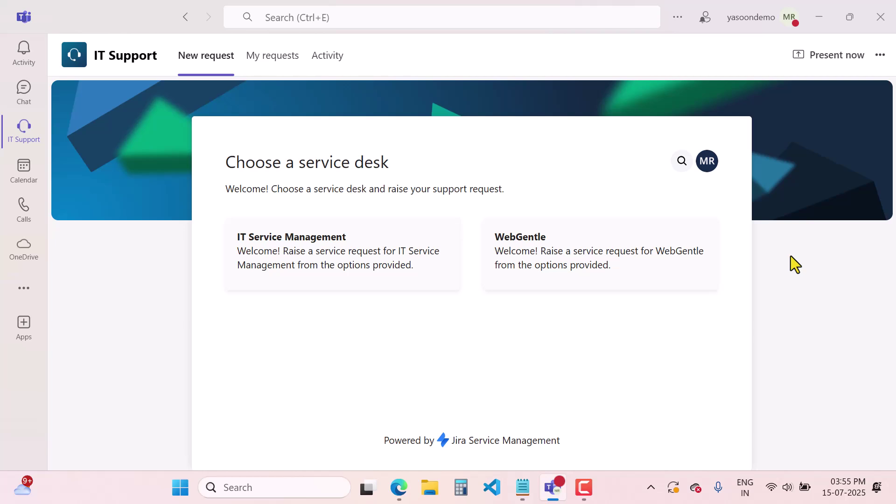
# Start a Common Requests 'Request a new account' form on the WebGentle service desk
pyautogui.click(550, 264)
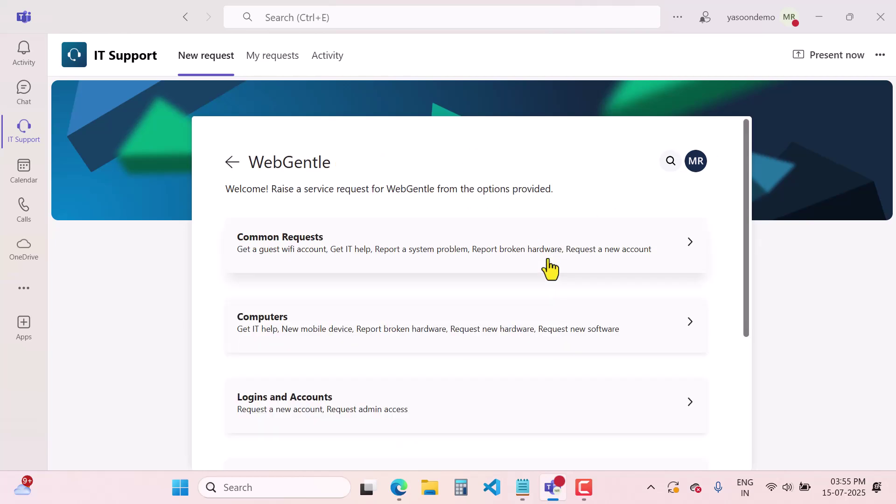
pyautogui.click(477, 261)
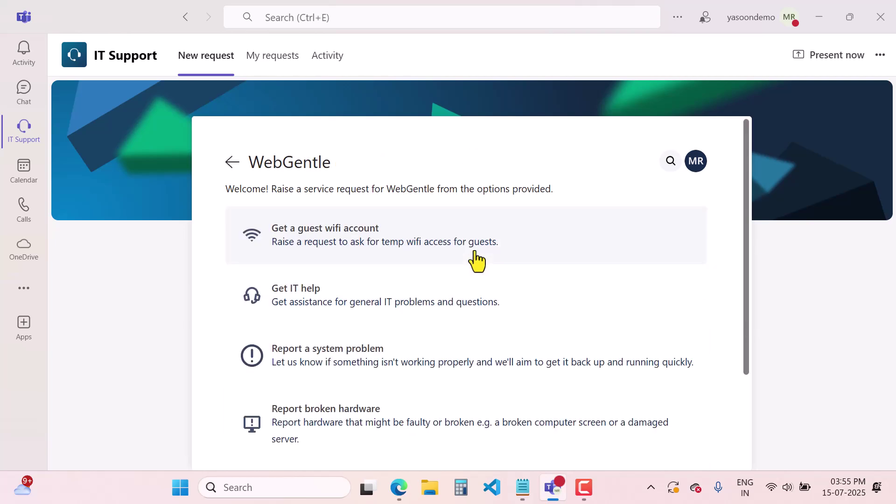
pyautogui.scroll(-3, 494, 385)
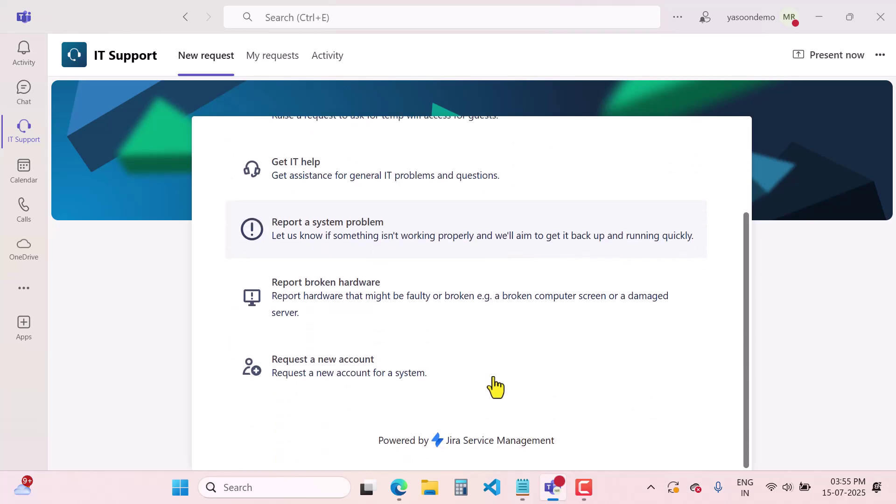
pyautogui.click(338, 374)
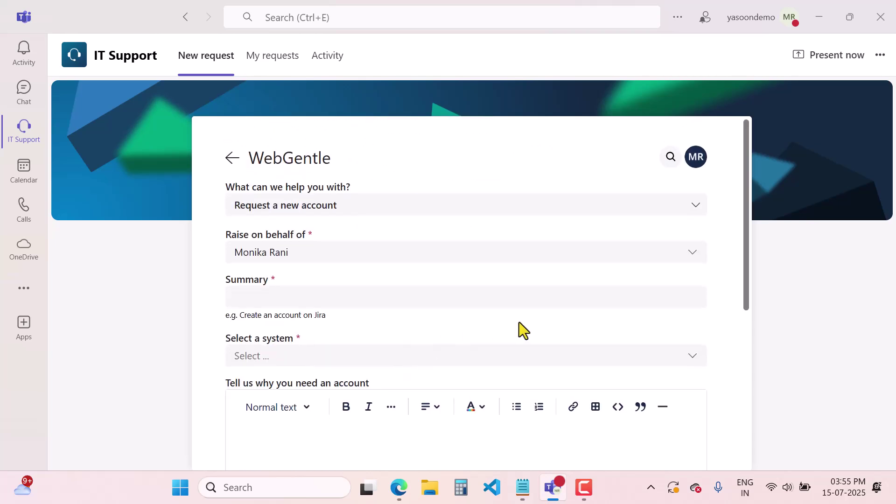
pyautogui.scroll(-2, 522, 330)
# Enter the summary 'create a new Jira Account' and choose Jira as the system
pyautogui.click(279, 231)
pyautogui.write('creare')
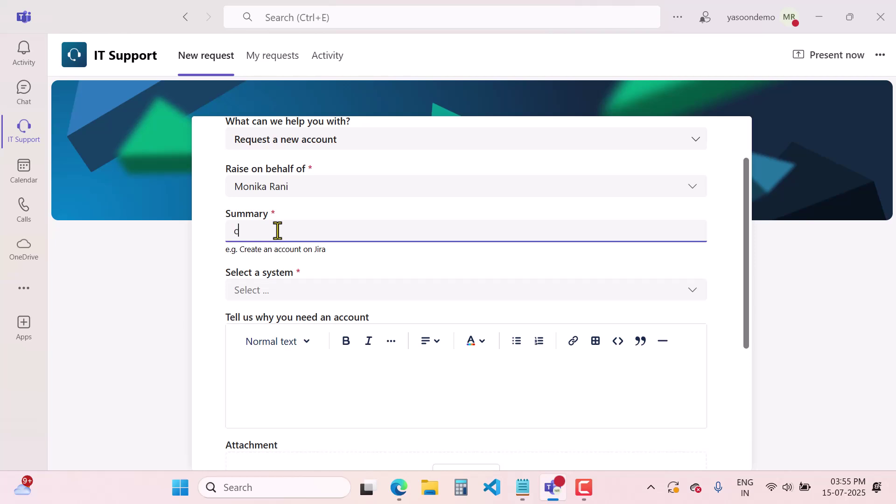
pyautogui.press('BackSpace')
pyautogui.press('BackSpace')
pyautogui.press('BackSpace')
pyautogui.write('te a new Jira Account')
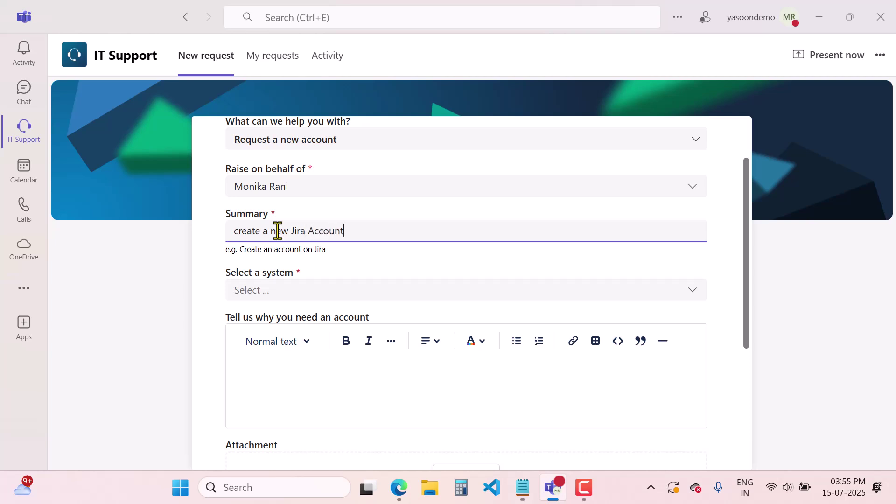
pyautogui.click(386, 290)
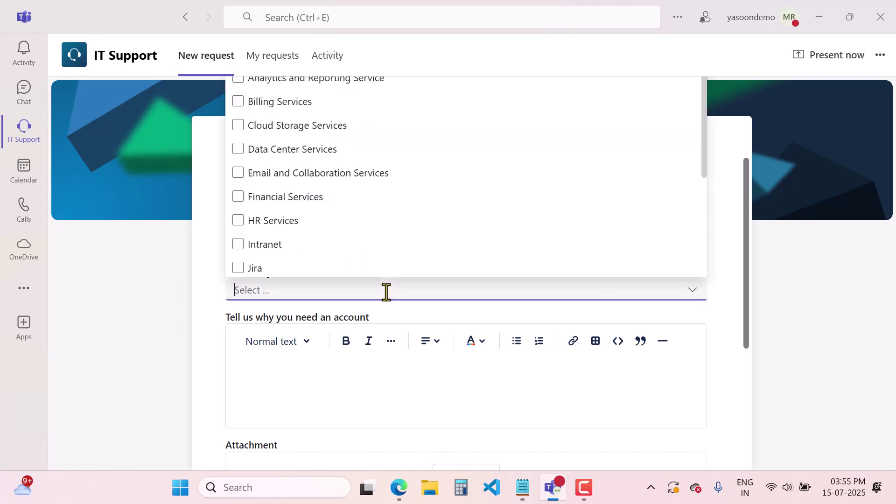
pyautogui.click(239, 268)
# Write a greeting and a Jira account request for the named user, then submit
pyautogui.click(360, 382)
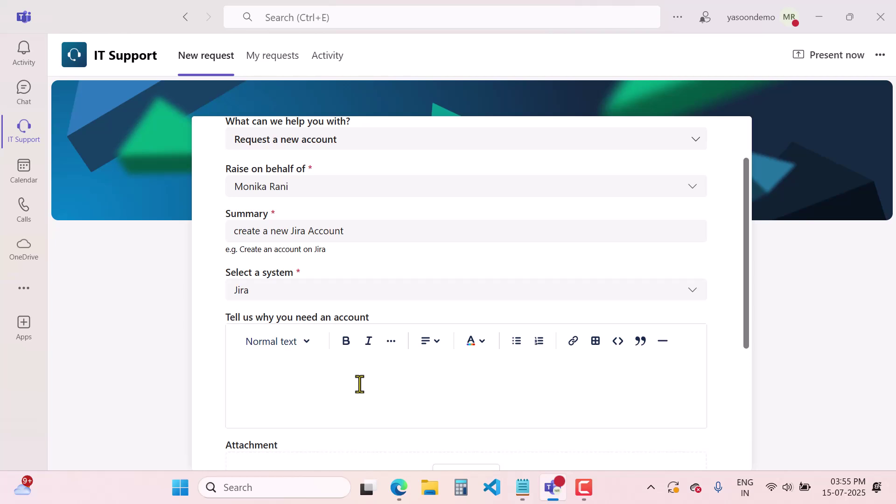
pyautogui.write('Hi ,')
pyautogui.press('Return')
pyautogui.write('Create an')
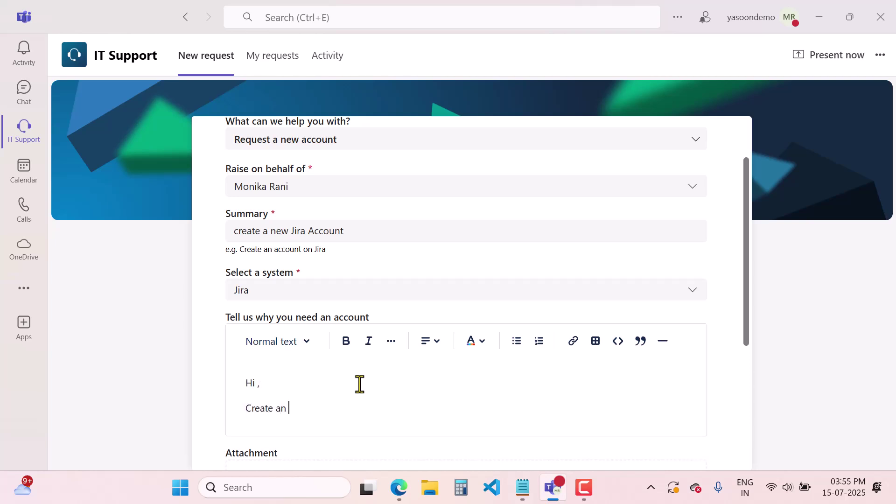
pyautogui.press('BackSpace')
pyautogui.press('BackSpace')
pyautogui.write('Jira A')
pyautogui.write('ccount for ')
pyautogui.write('"Nitish')
pyautogui.write('"')
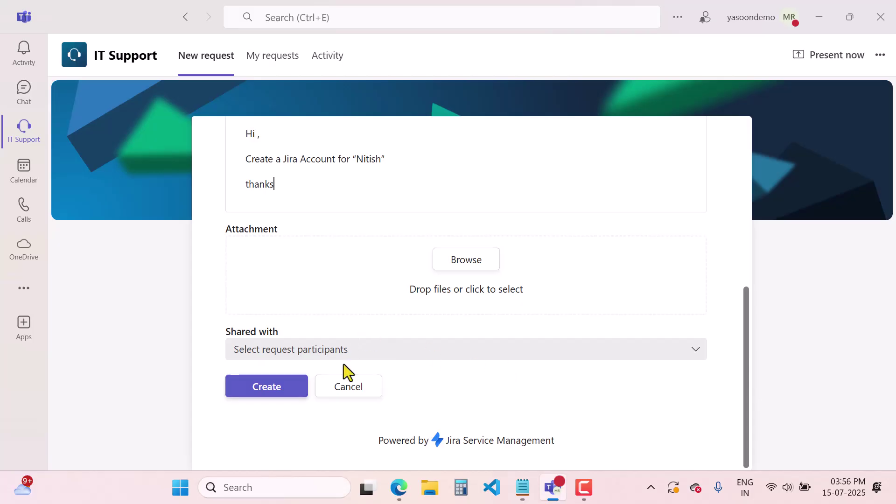
pyautogui.click(266, 387)
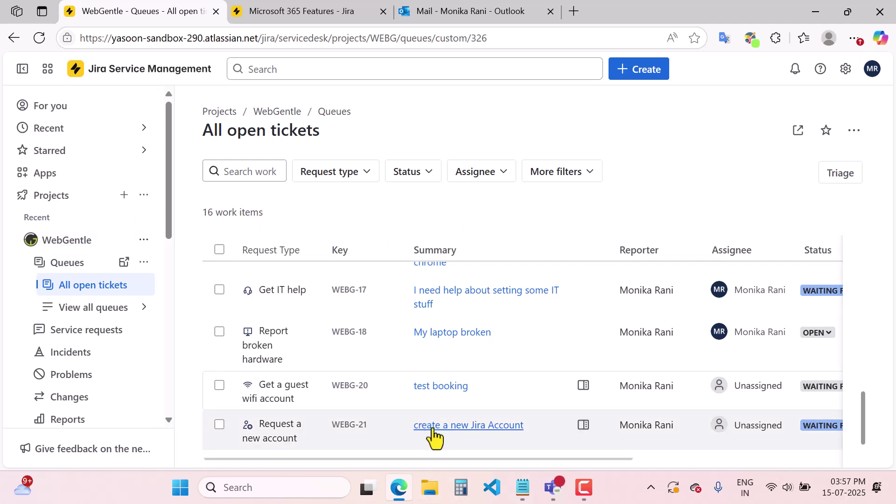
# Open ticket WEBG-21 and assign it to yourself
pyautogui.click(483, 426)
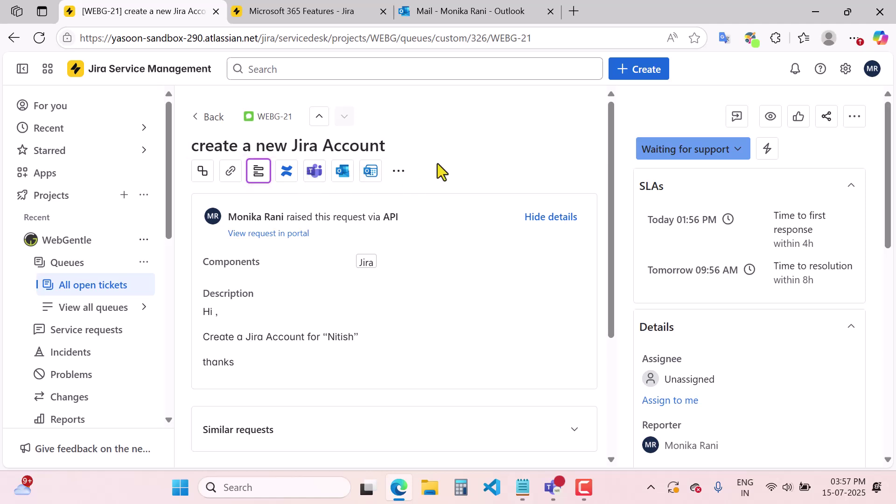
pyautogui.scroll(-1, 747, 345)
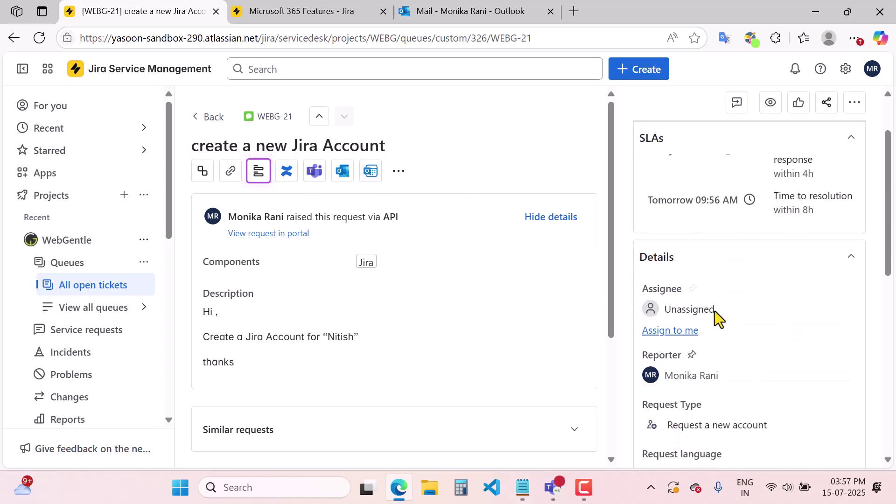
pyautogui.click(670, 330)
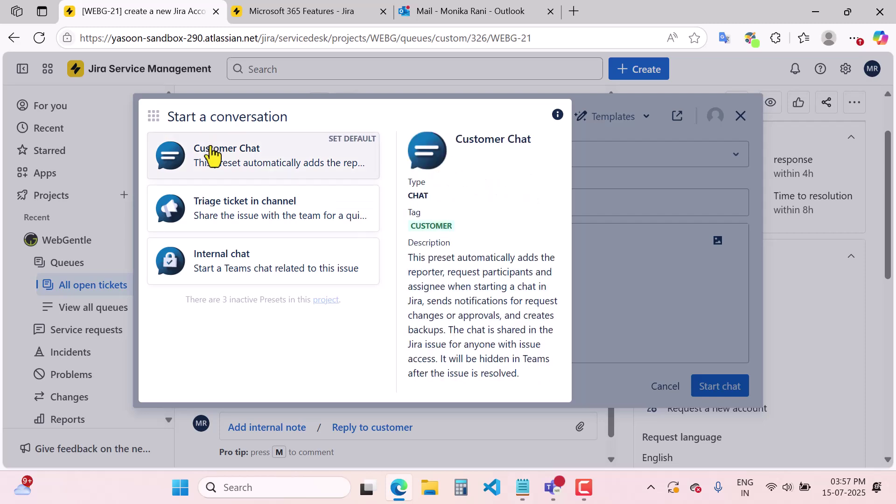
# Start a Customer Chat for WEBG-21, adding a participant found by searching 'M'
pyautogui.click(212, 149)
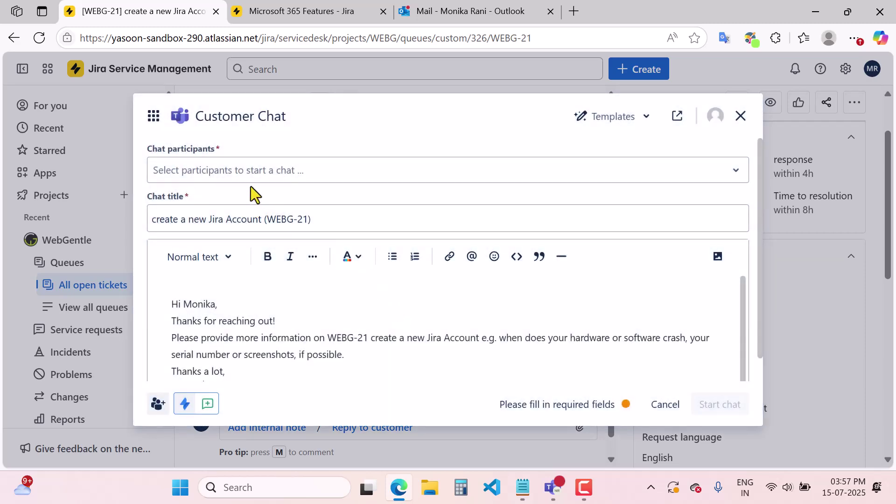
pyautogui.click(247, 181)
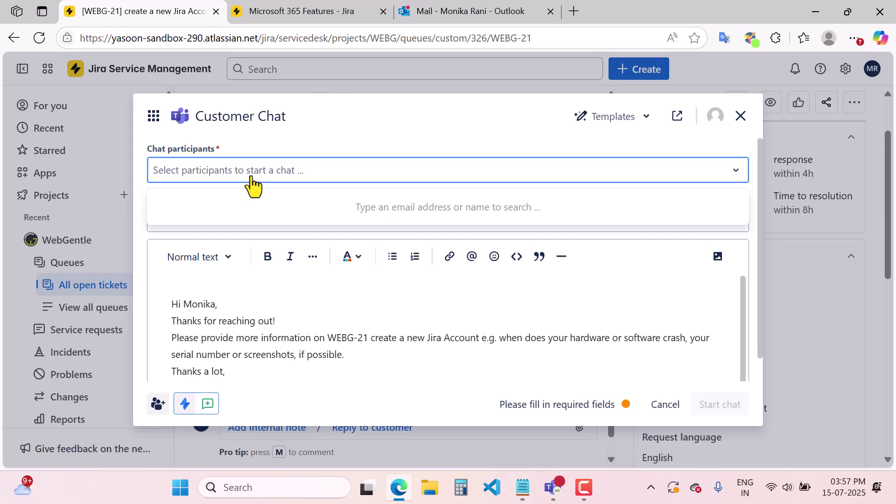
pyautogui.write('M')
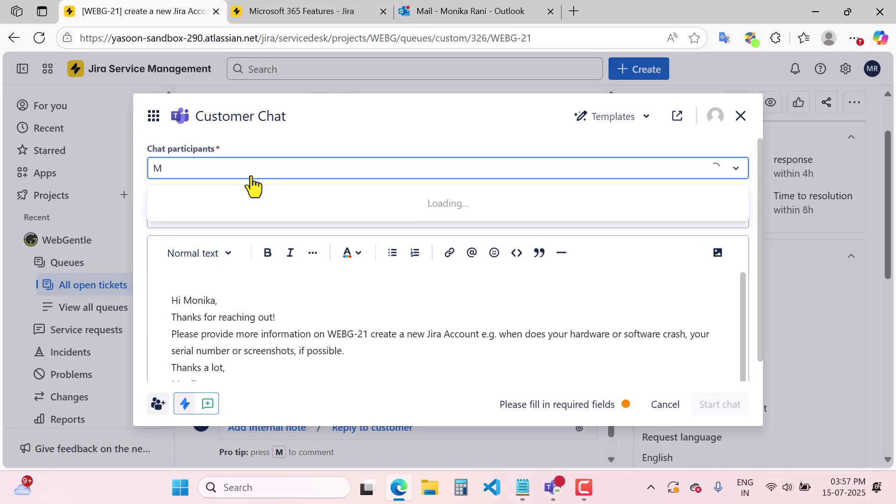
pyautogui.click(243, 207)
pyautogui.click(728, 405)
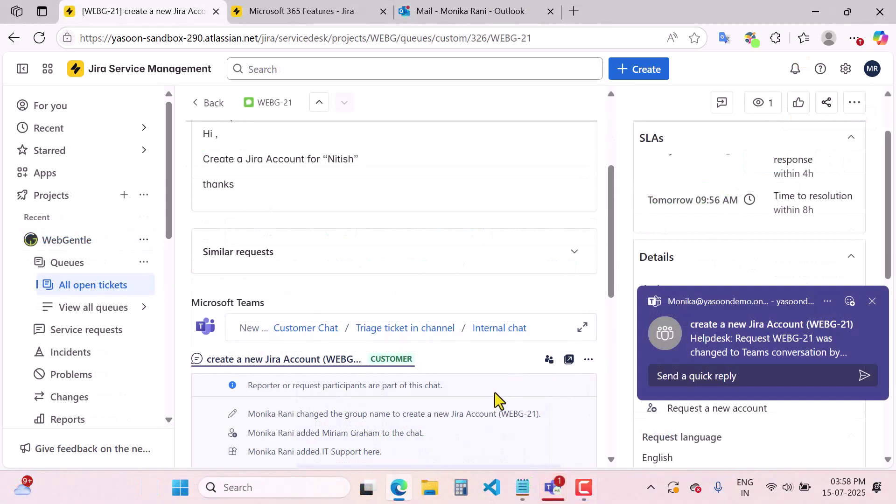
pyautogui.scroll(-3, 495, 393)
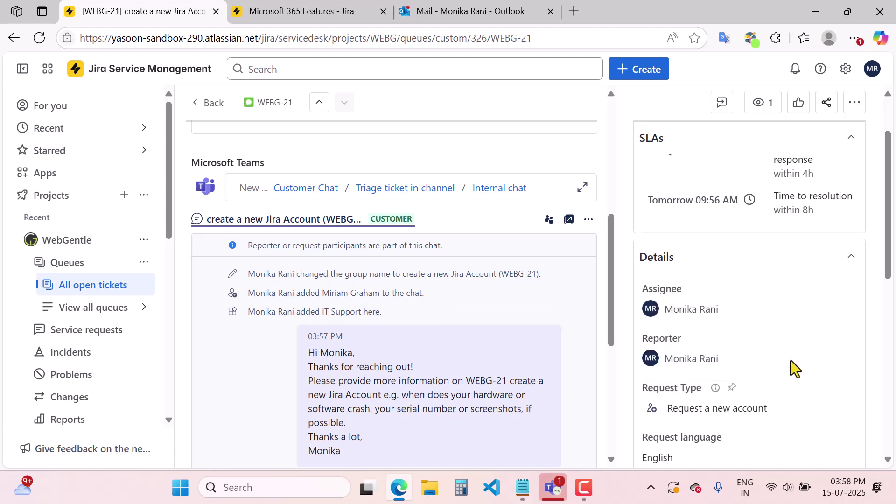
# In Teams, reply 'Yes I need one account' in the WEBG-21 chat
pyautogui.click(557, 493)
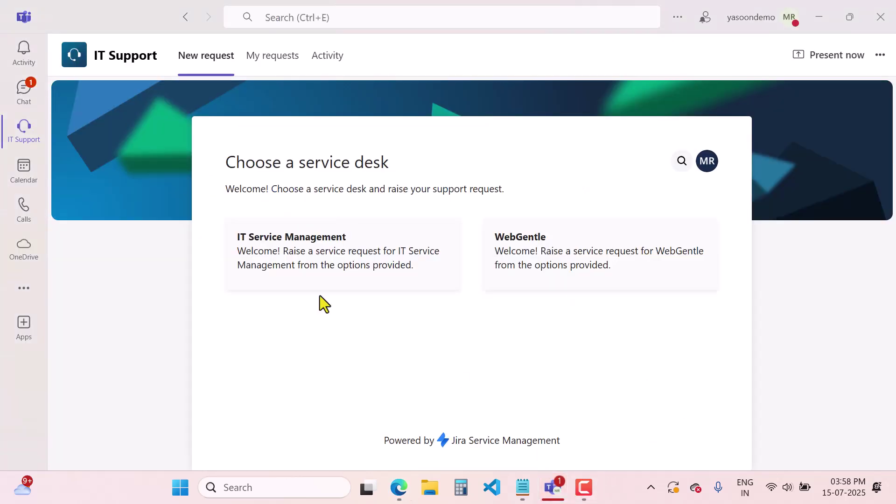
pyautogui.click(25, 98)
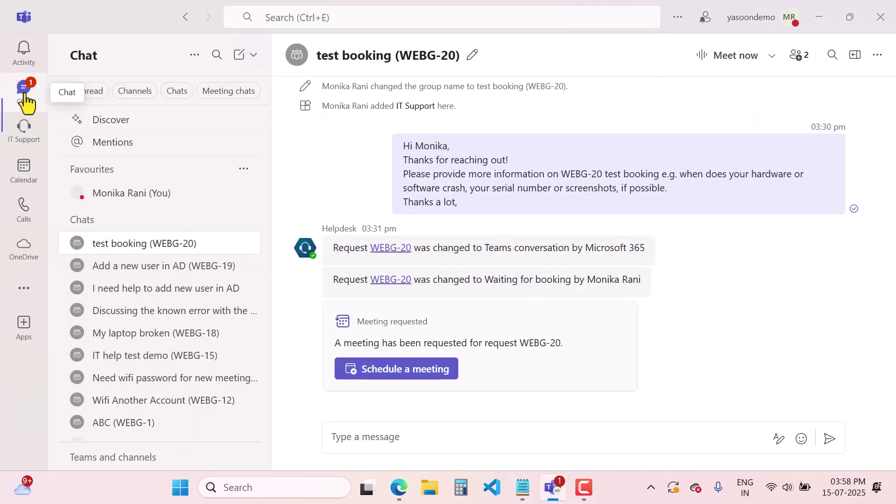
pyautogui.click(145, 249)
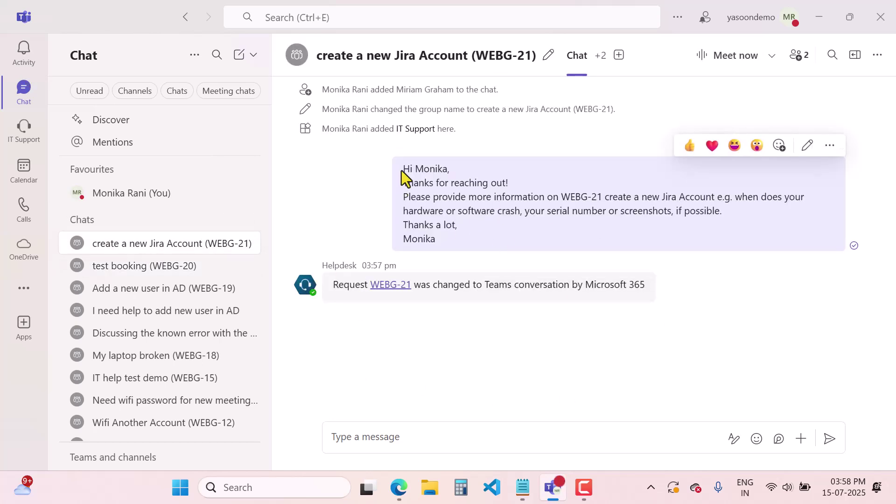
pyautogui.moveTo(405, 168); pyautogui.dragTo(464, 252)
pyautogui.click(491, 377)
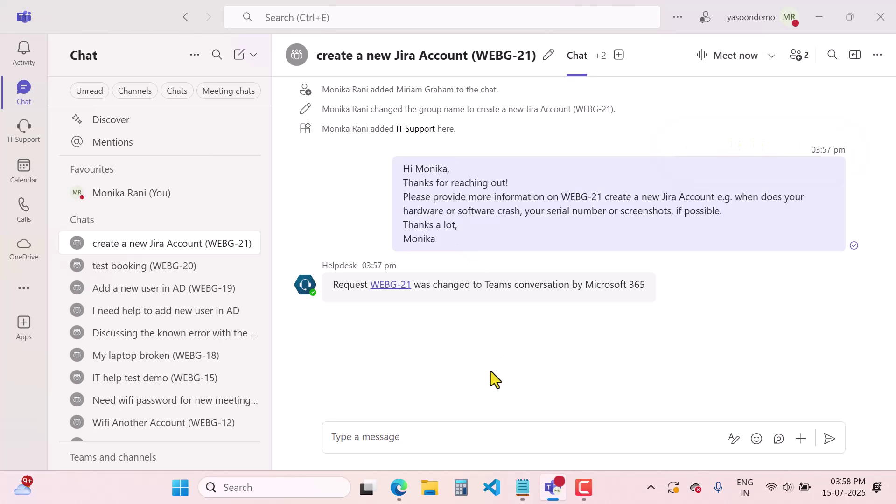
pyautogui.click(380, 441)
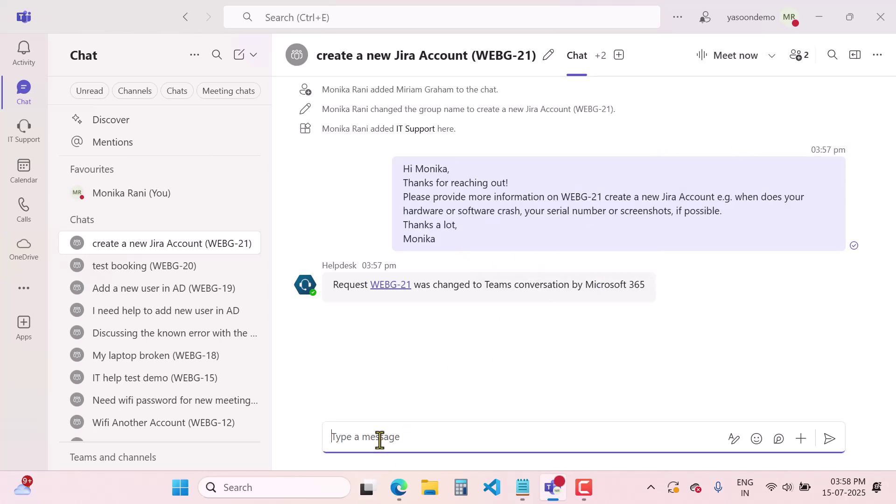
pyautogui.write('Yes I need')
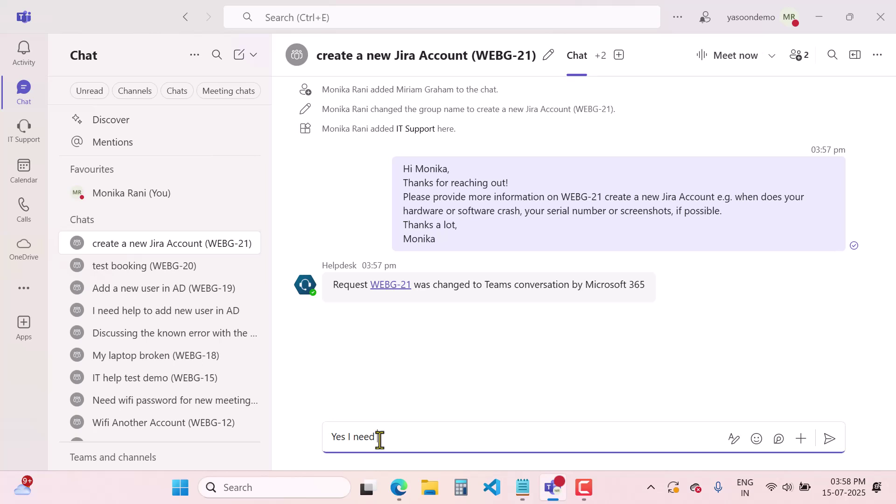
pyautogui.write(' one account')
pyautogui.press('Return')
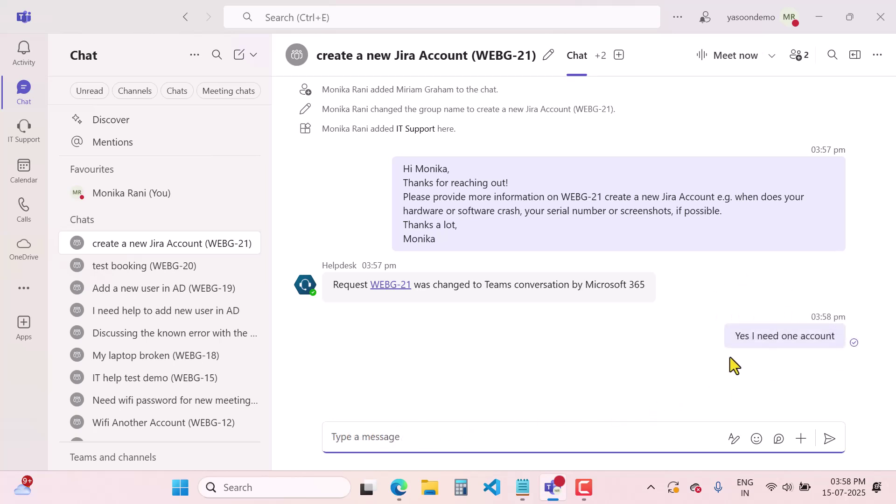
# From the WEBG-21 ticket, send 'okay let me discuss this with team.' to the Teams chat
pyautogui.click(399, 488)
pyautogui.scroll(-5, 481, 356)
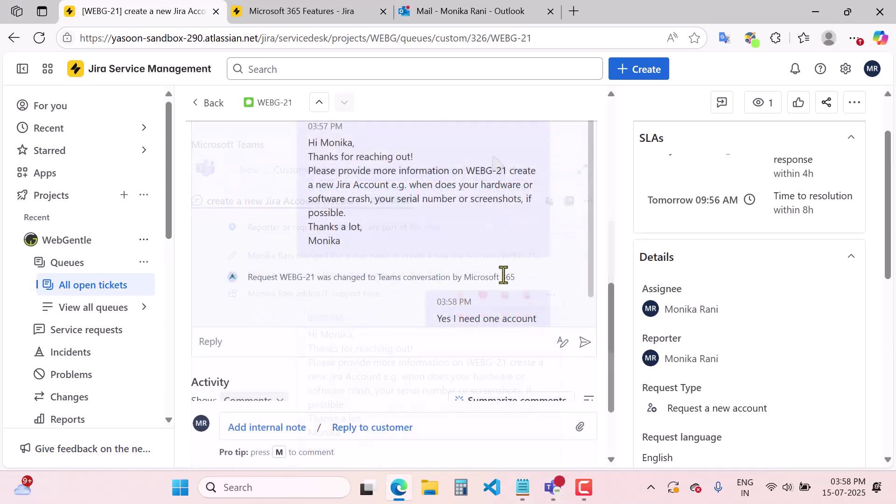
pyautogui.moveTo(451, 300)
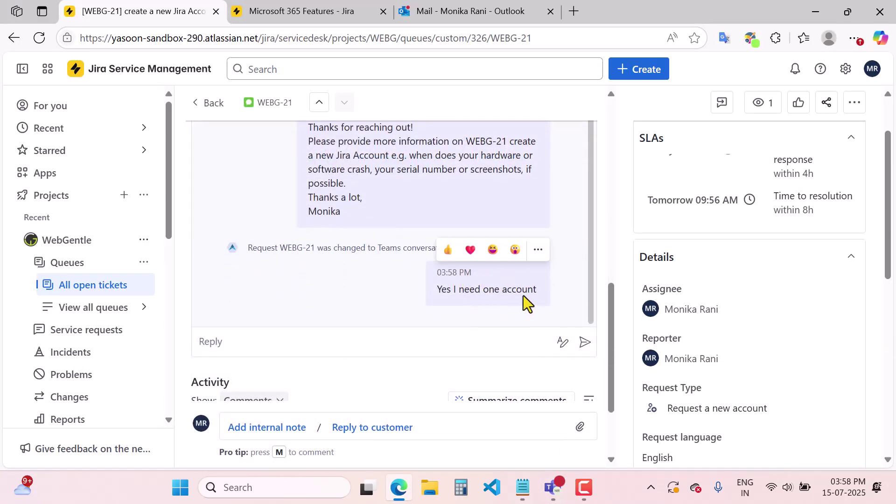
pyautogui.click(245, 343)
pyautogui.write('okay let me discuss this with my')
pyautogui.write('team.')
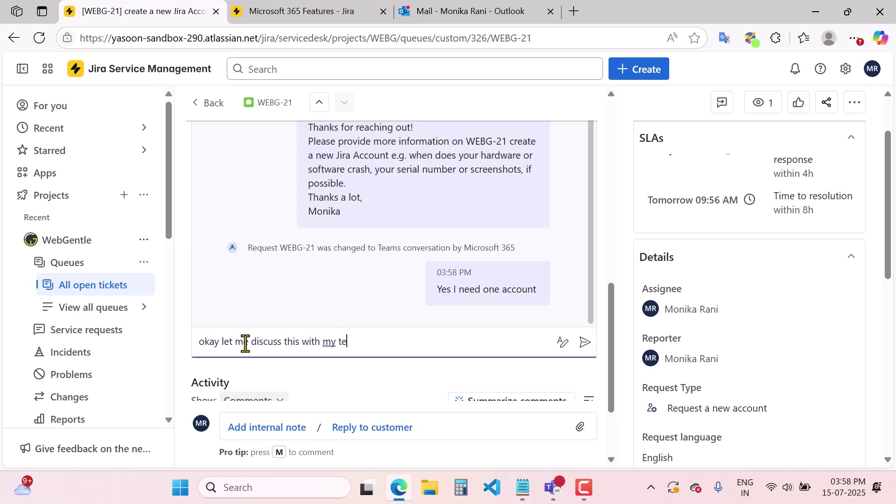
pyautogui.click(584, 343)
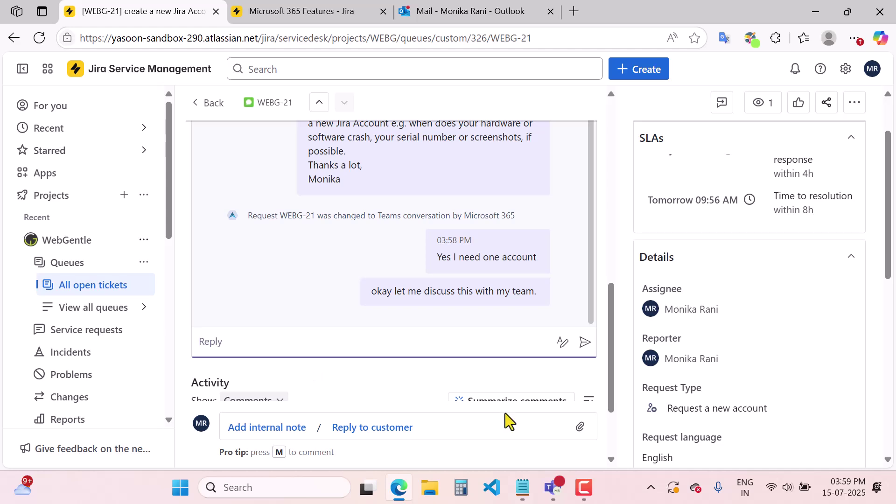
# React with a heart to that message in Teams, then return to the ticket
pyautogui.moveTo(552, 488)
pyautogui.click(612, 394)
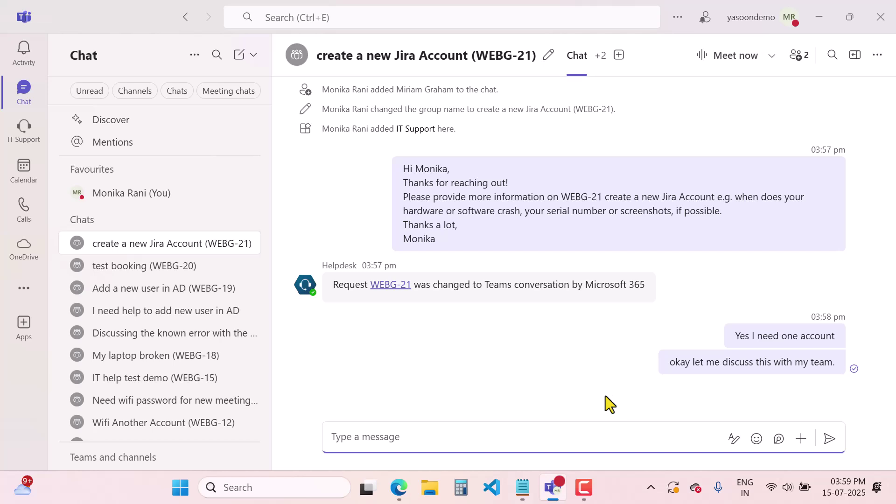
pyautogui.moveTo(782, 360)
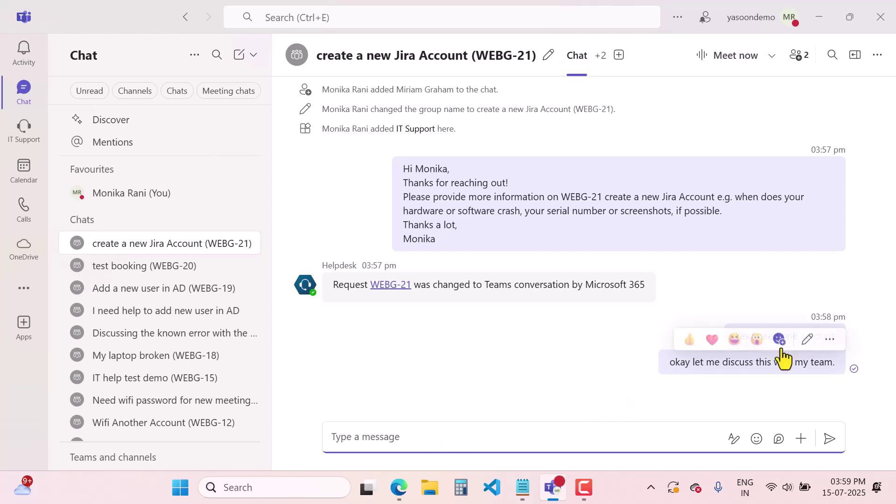
pyautogui.click(710, 347)
pyautogui.click(399, 487)
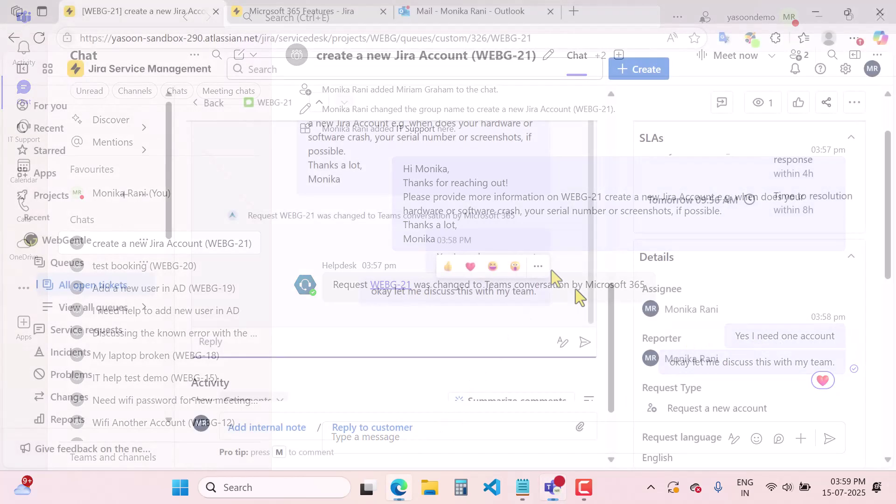
pyautogui.scroll(1, 305, 241)
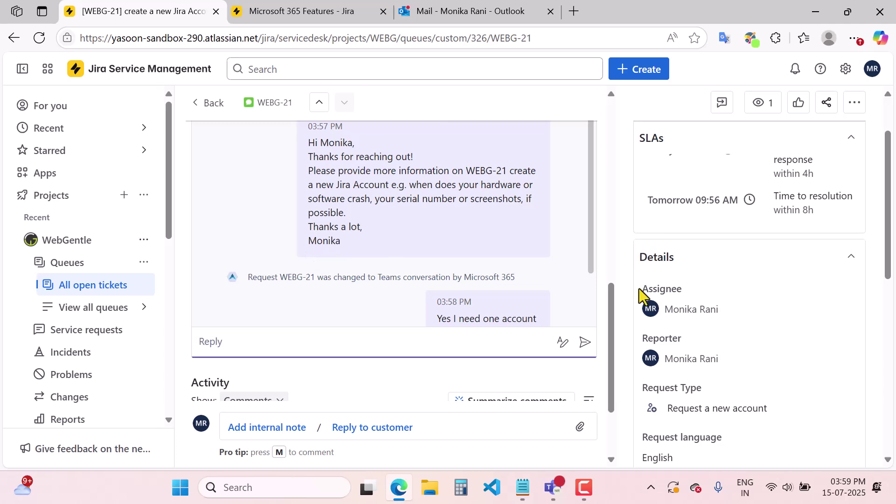
# Open a new internal chat form and add the intended colleague found by searching 'alex'
pyautogui.moveTo(614, 295); pyautogui.dragTo(599, 204)
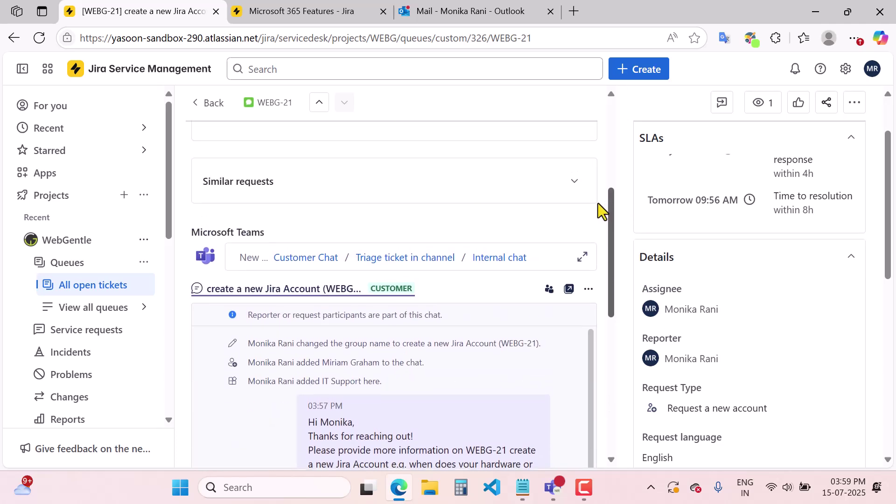
pyautogui.click(505, 258)
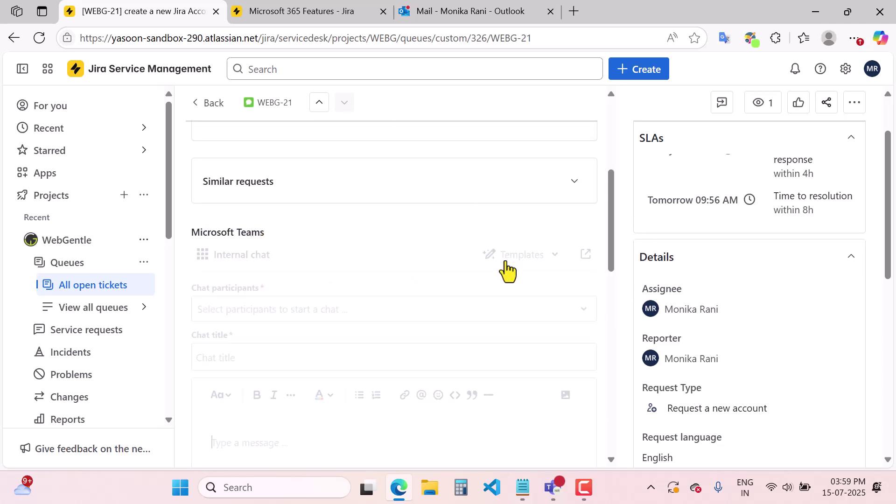
pyautogui.click(303, 311)
pyautogui.write('al')
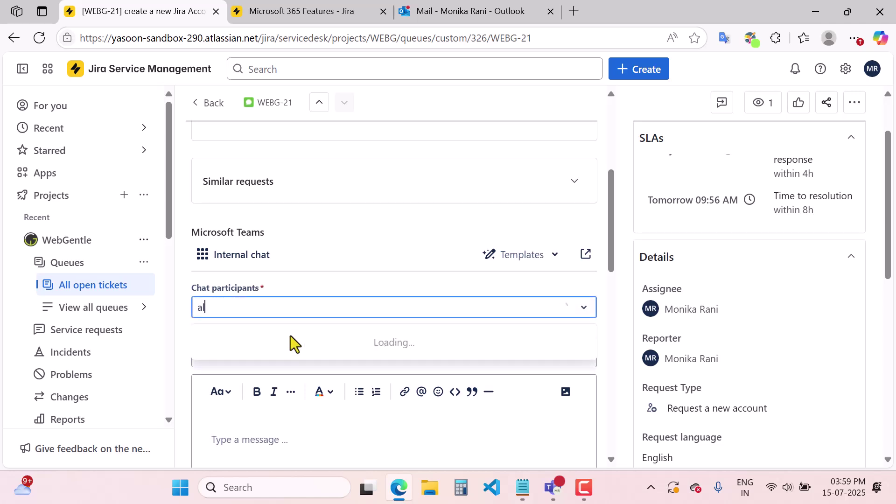
pyautogui.click(261, 362)
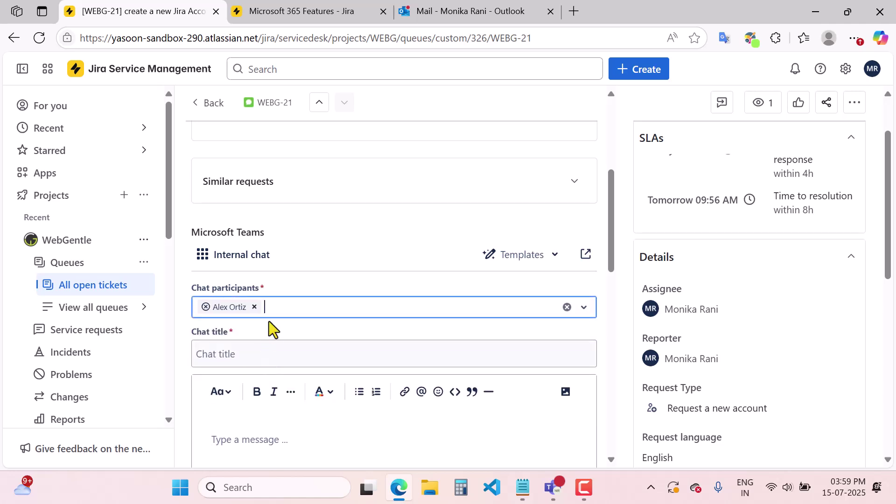
pyautogui.click(257, 308)
pyautogui.write('alex')
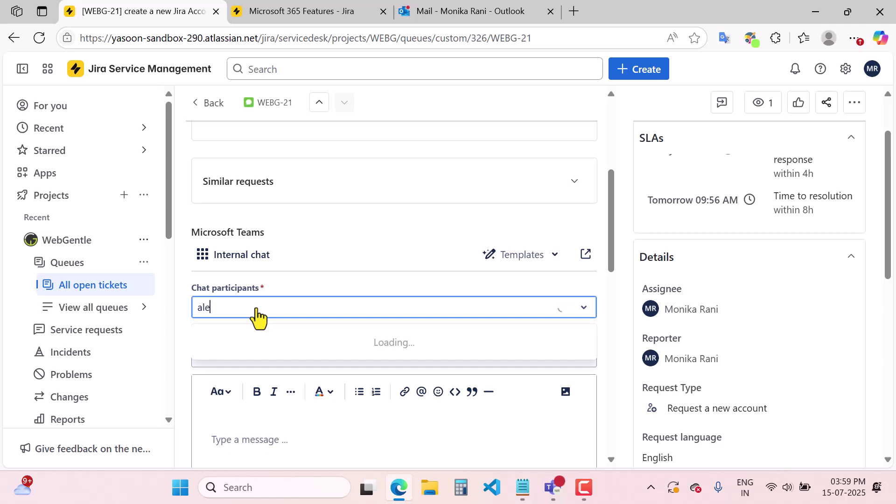
pyautogui.click(262, 399)
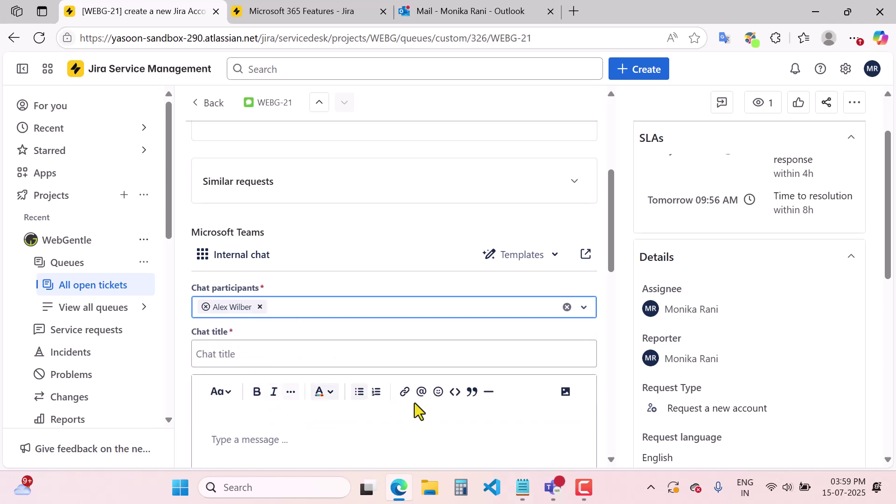
pyautogui.scroll(-2, 476, 406)
# Title the chat 'Can you please help me here', reuse it as the message, and start it
pyautogui.click(256, 286)
pyautogui.write('Can you ple')
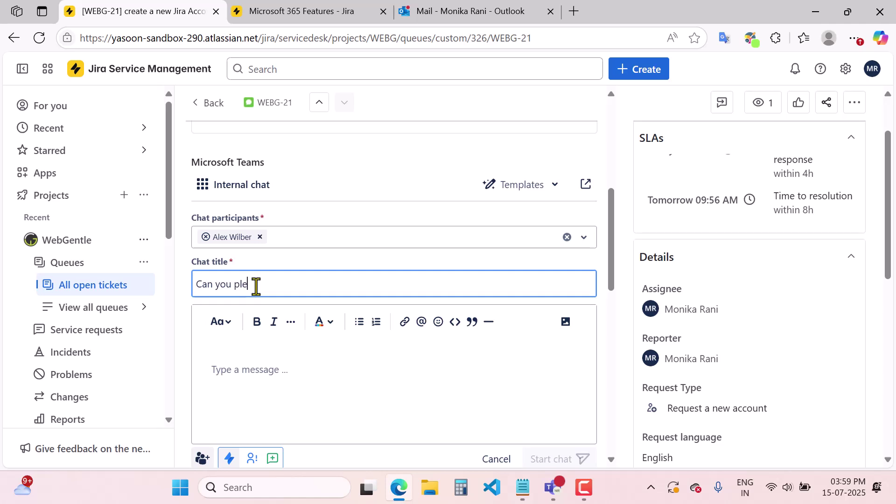
pyautogui.write('ase help me here')
pyautogui.moveTo(336, 285); pyautogui.dragTo(181, 287)
pyautogui.hotkey('ctrl', 'c')
pyautogui.click(247, 379)
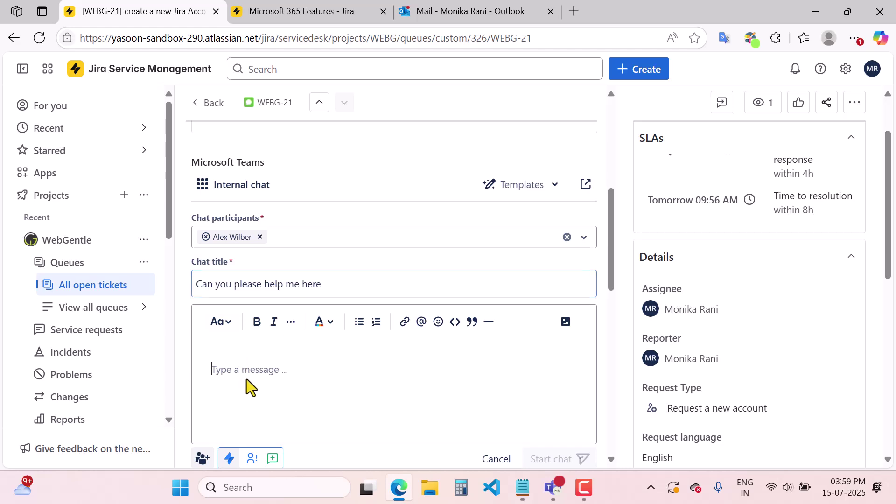
pyautogui.hotkey('ctrl', 'v')
pyautogui.scroll(-3, 466, 368)
pyautogui.click(555, 322)
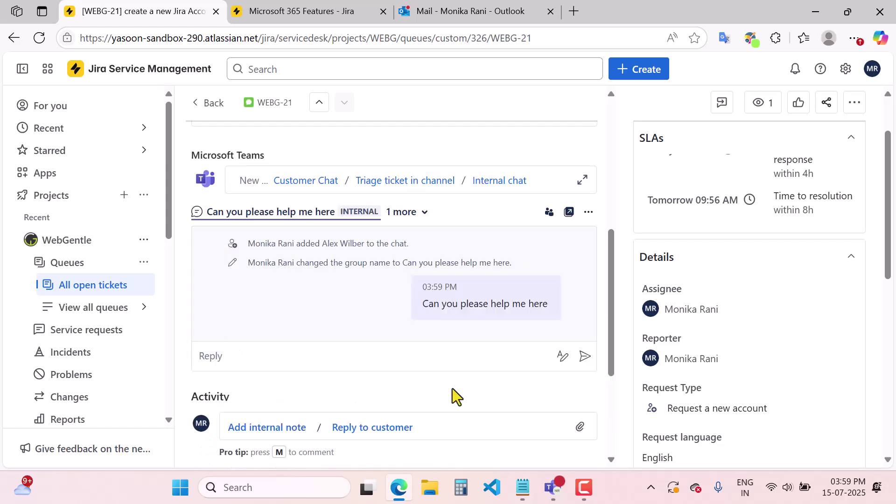
pyautogui.click(551, 487)
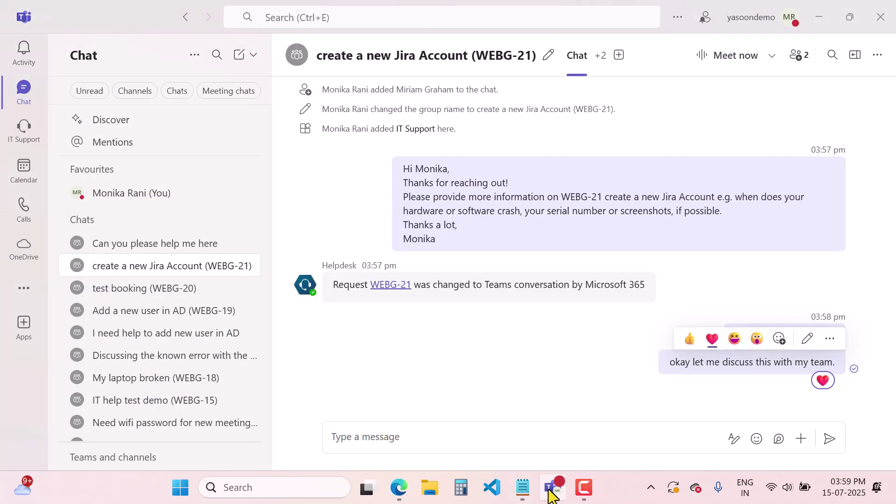
# In the 'Can you please help me here' Teams chat, greet the colleague and request admin access to create the account
pyautogui.click(191, 250)
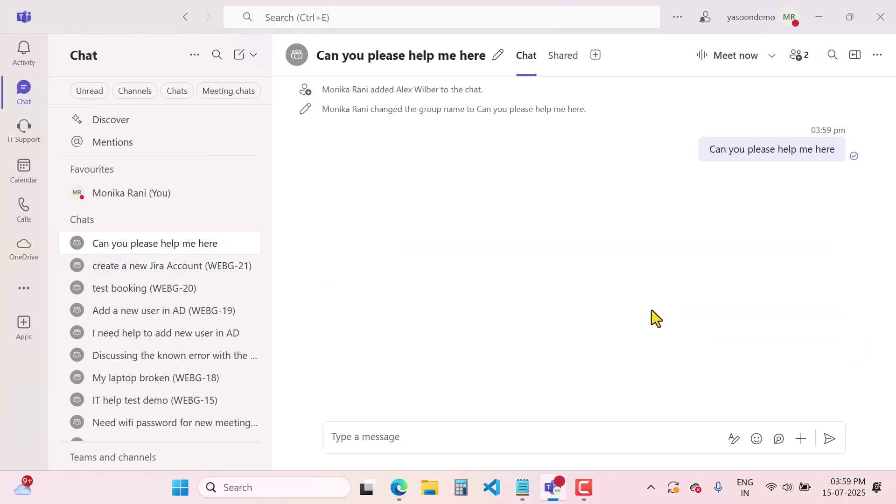
pyautogui.click(402, 440)
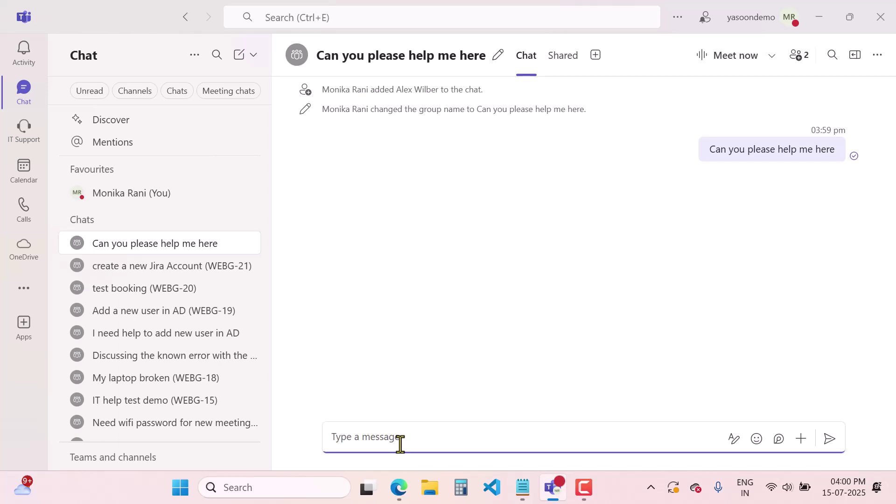
pyautogui.write('hey Alex,')
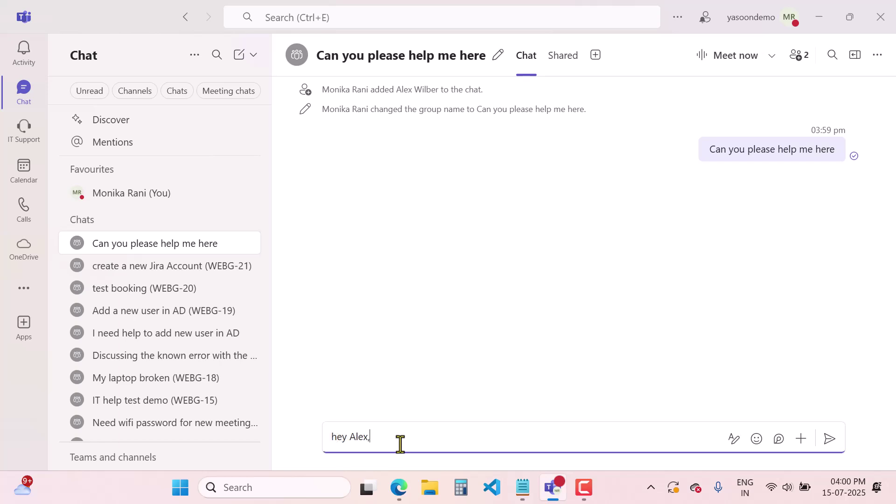
pyautogui.press('Return')
pyautogui.write('can you give me admin acces')
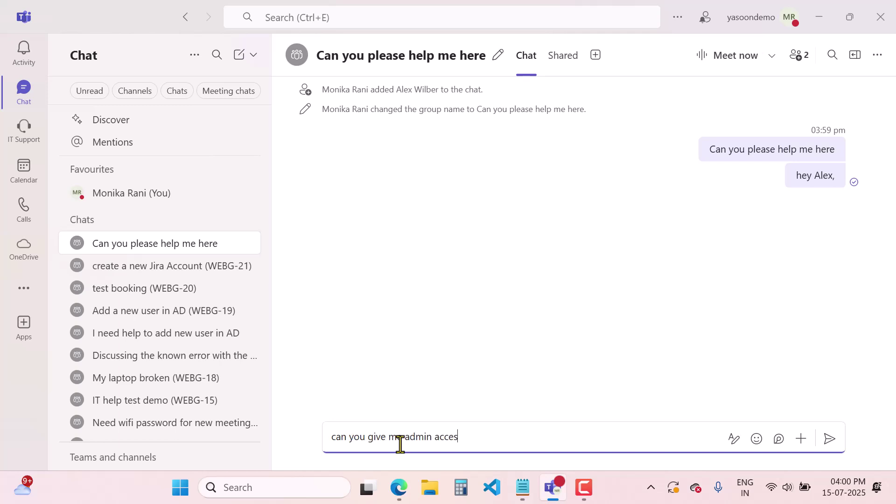
pyautogui.write('s to create account or you can do that')
pyautogui.press('Return')
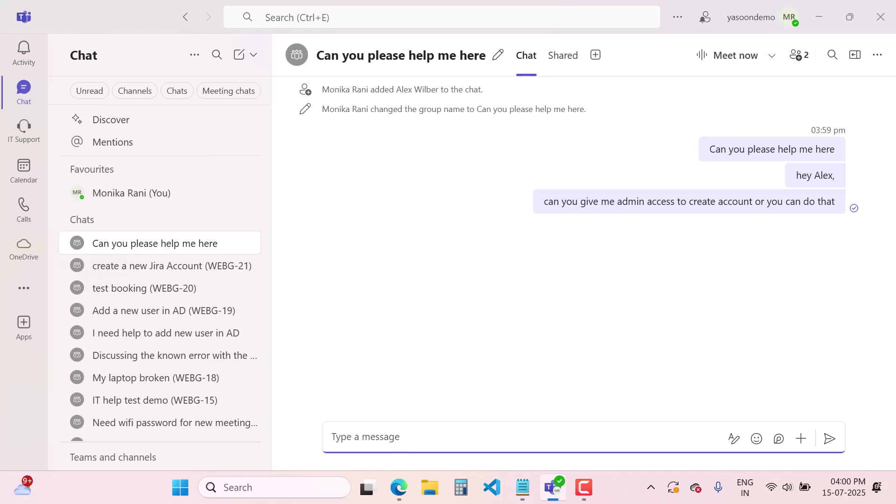
pyautogui.click(400, 498)
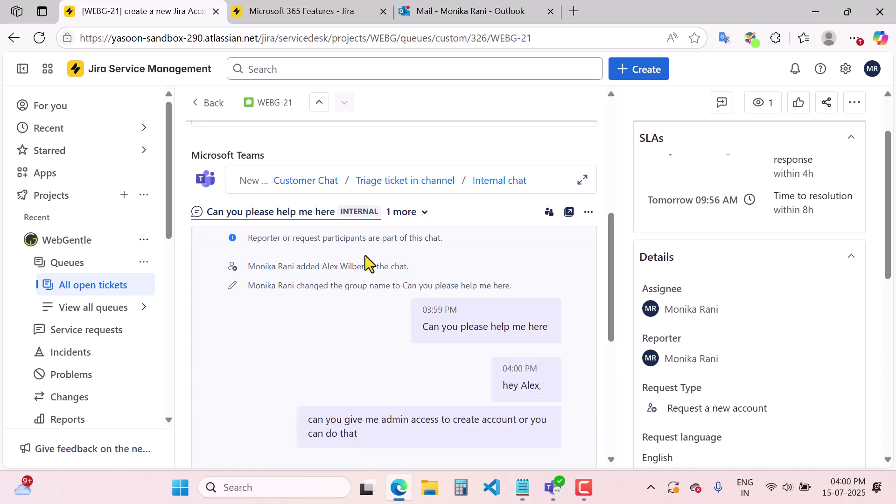
# In the 'create a new Jira Account (WEBG-21)' customer chat, reply 'Hello customer/employee name, account has been created'
pyautogui.click(425, 218)
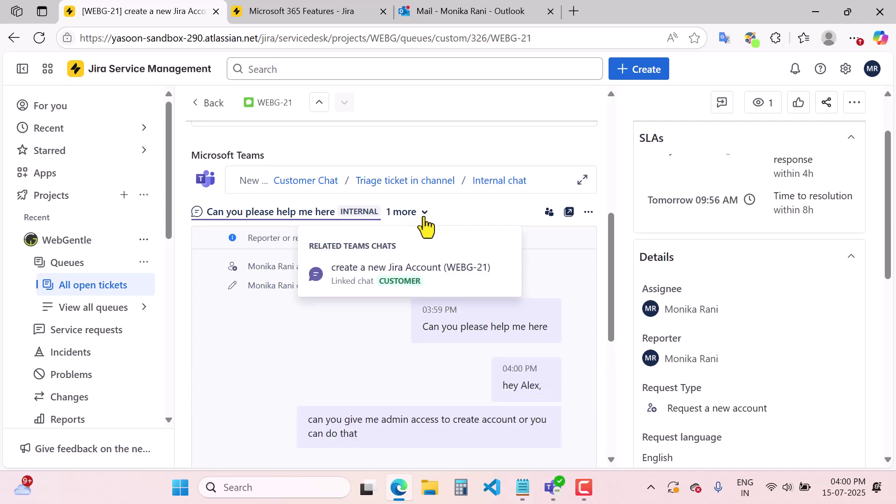
pyautogui.click(371, 282)
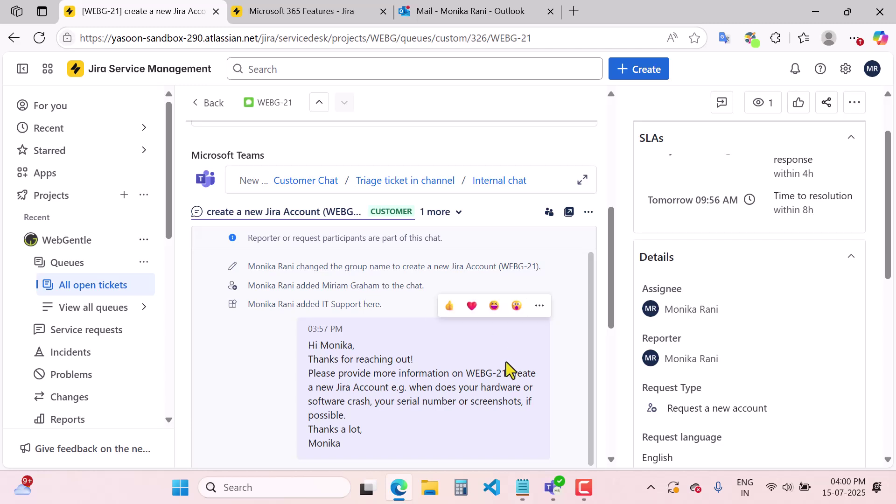
pyautogui.scroll(-8, 472, 384)
pyautogui.scroll(-2, 502, 377)
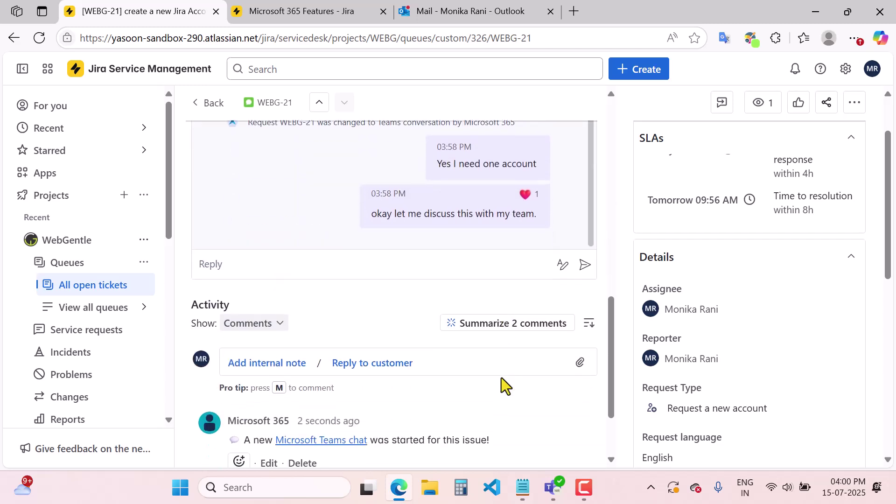
pyautogui.click(265, 270)
pyautogui.write('Hello customer/employee name,')
pyautogui.hotkey('shift', 'Return')
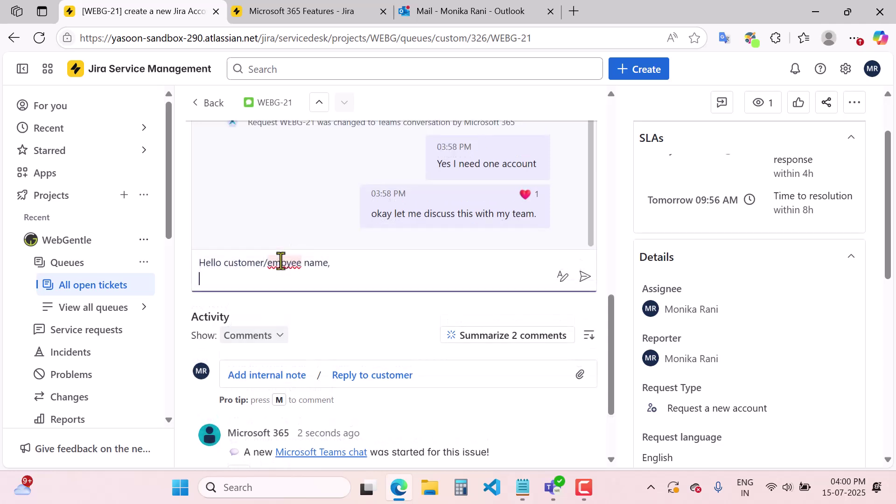
pyautogui.write('account has been created.')
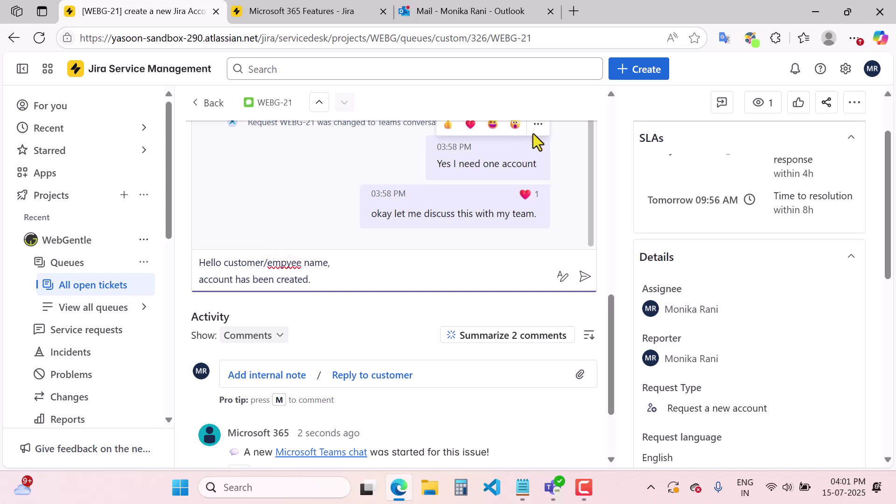
pyautogui.click(585, 277)
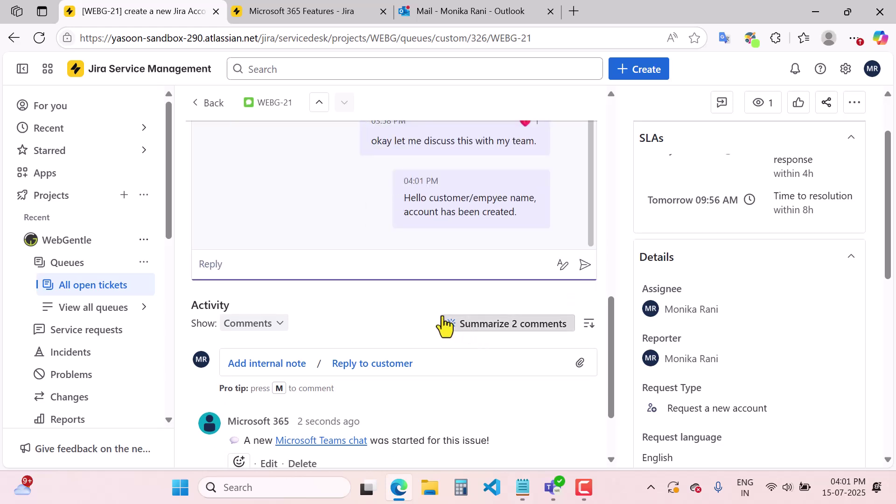
pyautogui.scroll(5, 444, 322)
pyautogui.scroll(-2, 442, 316)
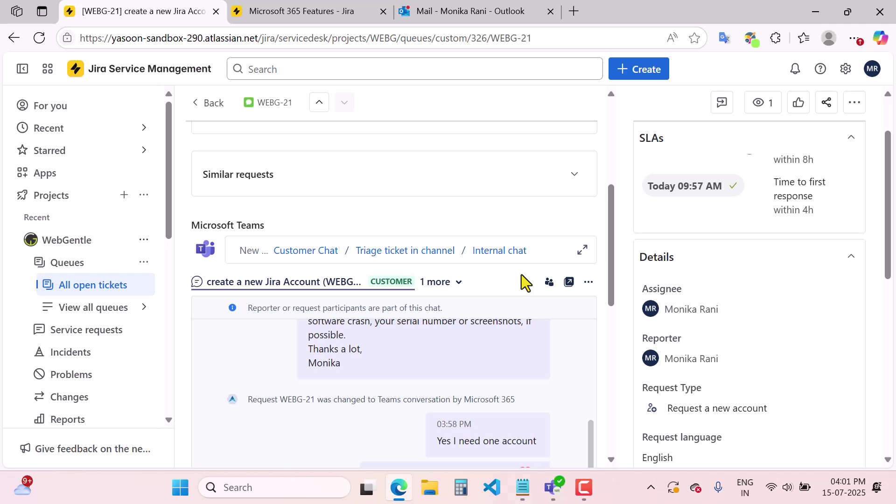
# Triage WEBG-21 in IT Department > Support, asking 'can anyone provide the solution here?'
pyautogui.click(406, 251)
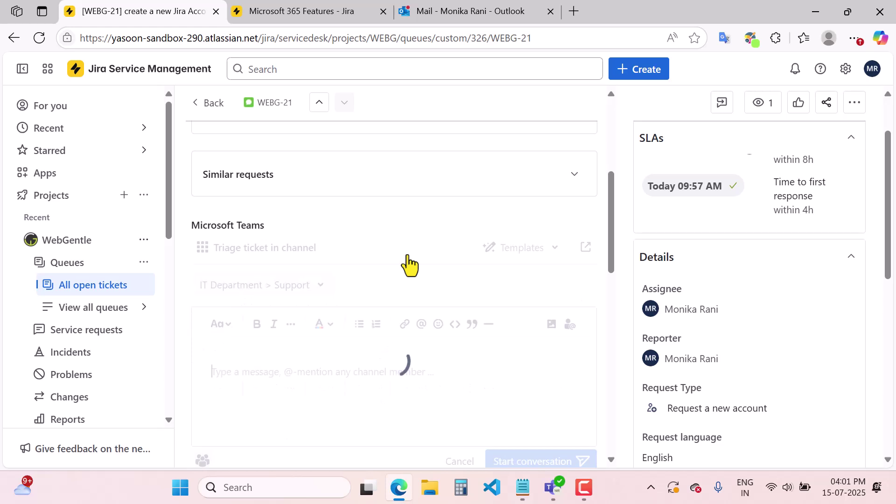
pyautogui.click(322, 287)
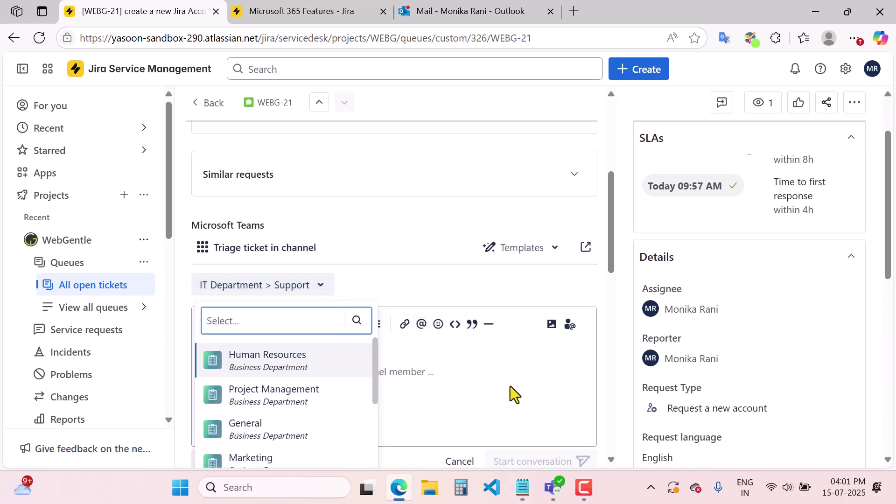
pyautogui.click(470, 382)
pyautogui.scroll(-3, 386, 369)
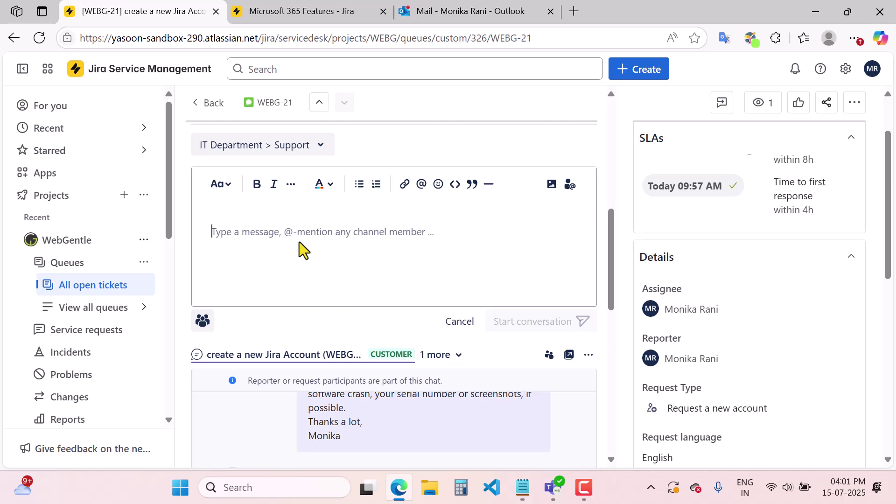
pyautogui.write('can you')
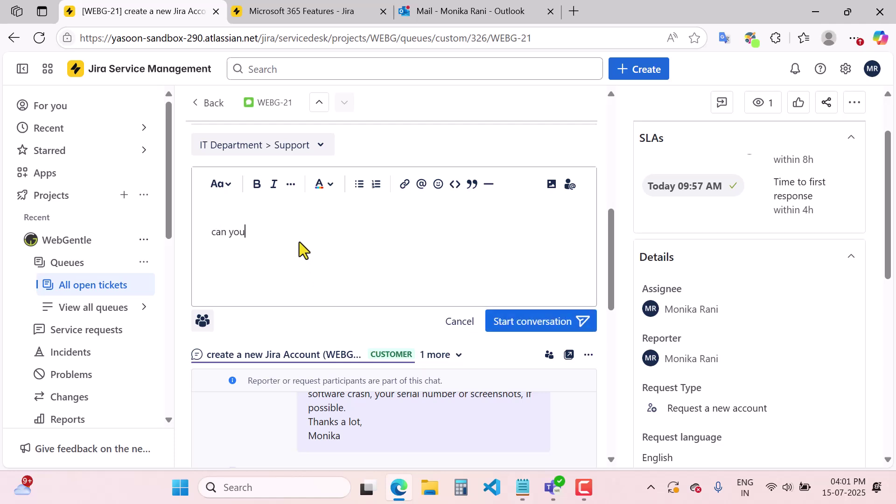
pyautogui.press('BackSpace')
pyautogui.press('BackSpace')
pyautogui.press('BackSpace')
pyautogui.press('BackSpace')
pyautogui.write('anyone provide the solut')
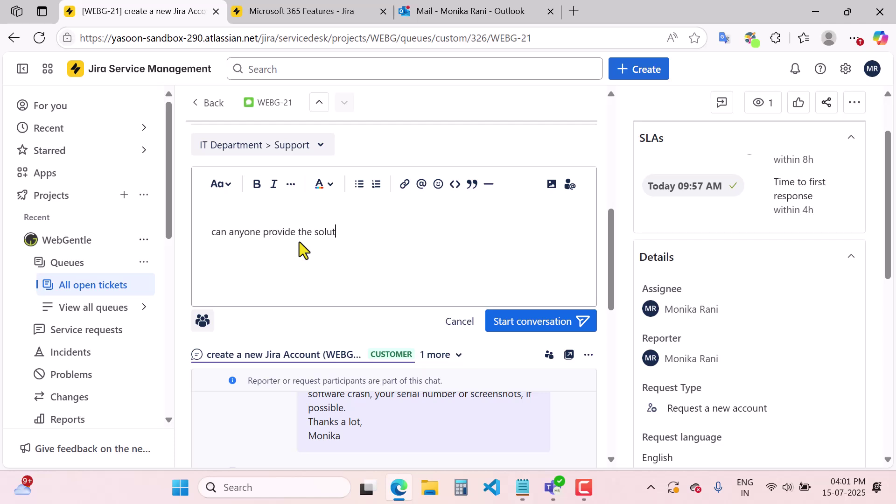
pyautogui.write('ion here?')
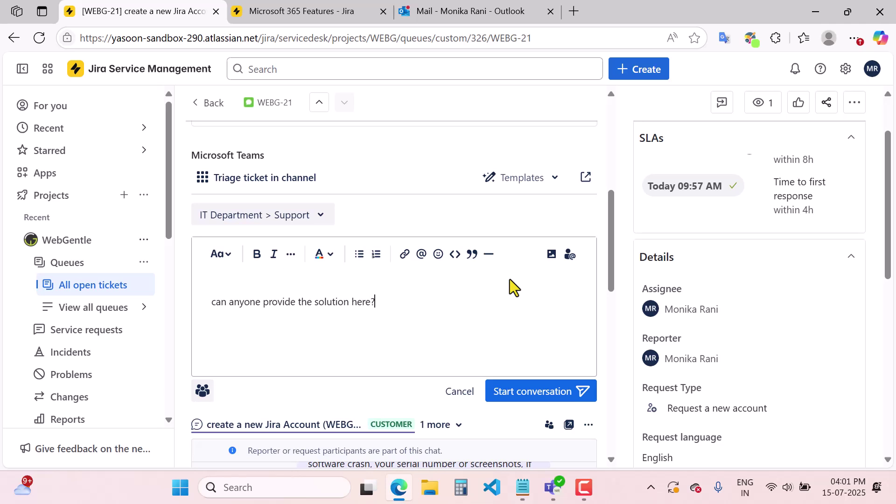
pyautogui.click(542, 396)
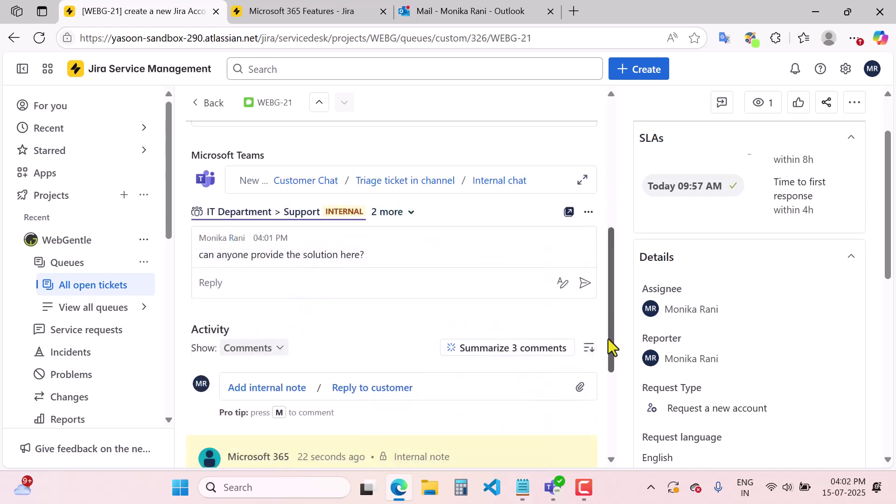
pyautogui.click(552, 487)
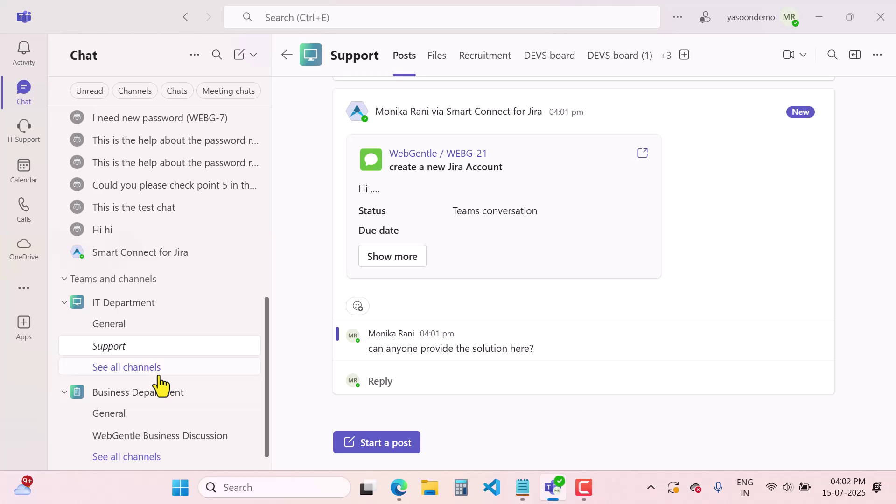
# Expand the Smart Connect for Jira WEBG-21 card in Support to show description, status, reporter and assignee
pyautogui.moveTo(428, 344)
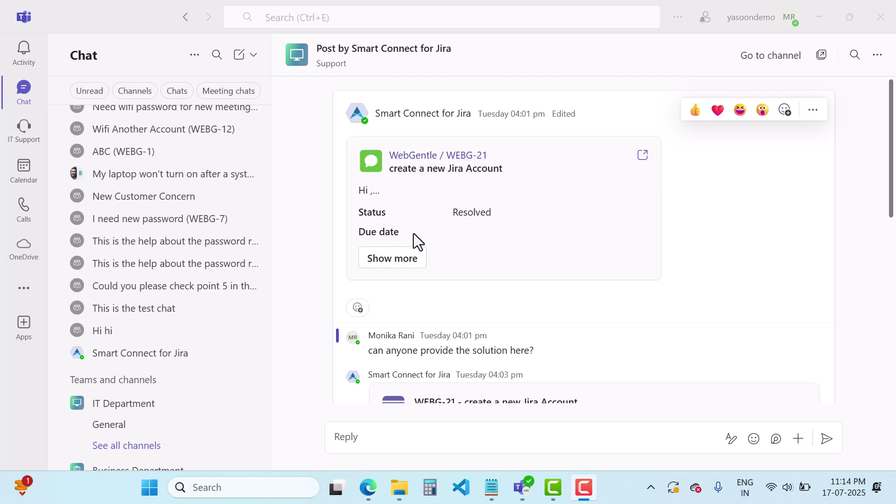
pyautogui.click(393, 259)
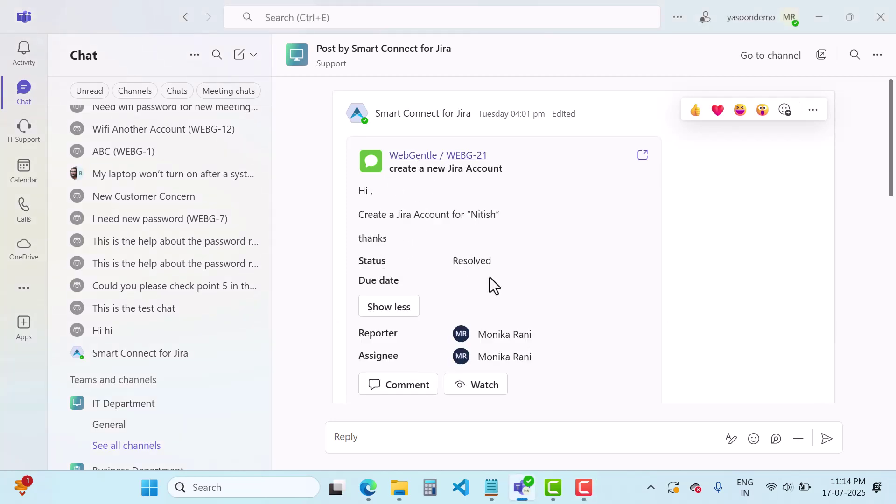
pyautogui.scroll(-2, 453, 203)
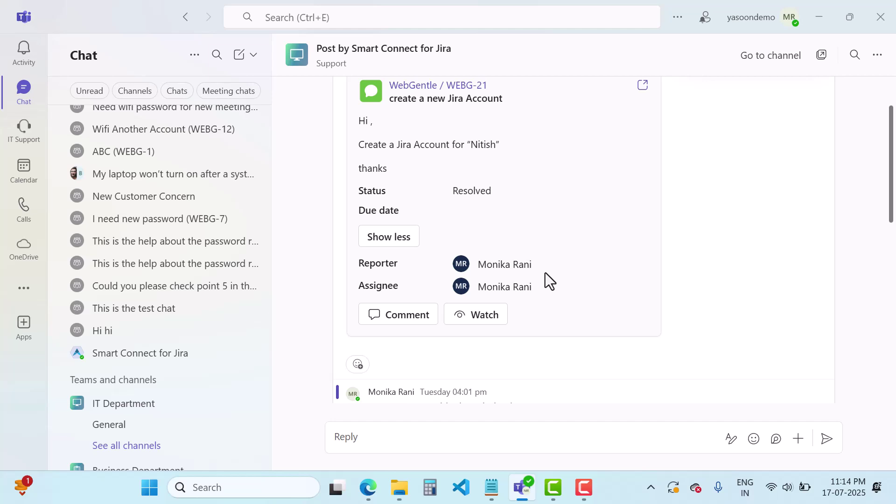
pyautogui.scroll(2, 545, 278)
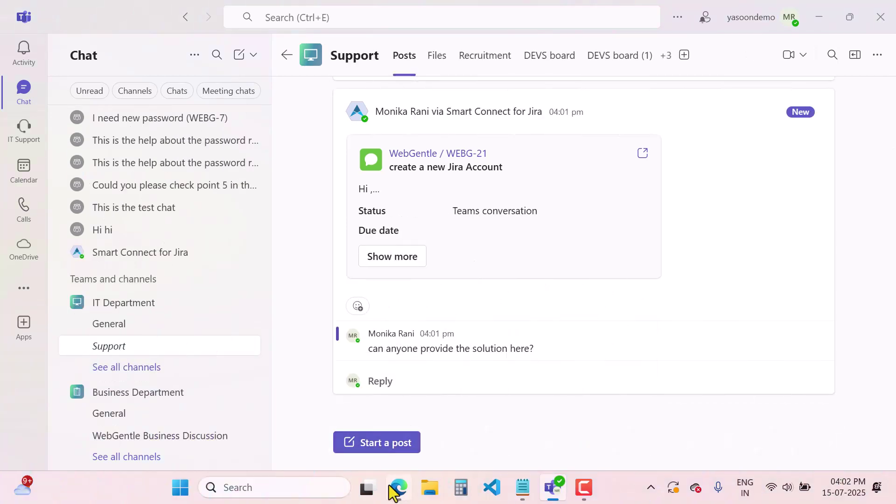
# Back in the Jira ticket, switch the Teams panel to the 'create a new Jira Account (WEBG-21)' customer chat
pyautogui.click(396, 490)
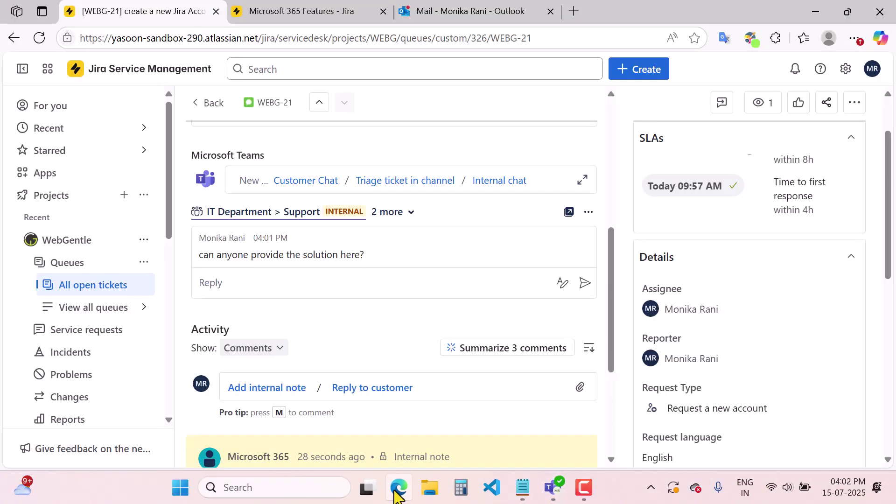
pyautogui.click(410, 219)
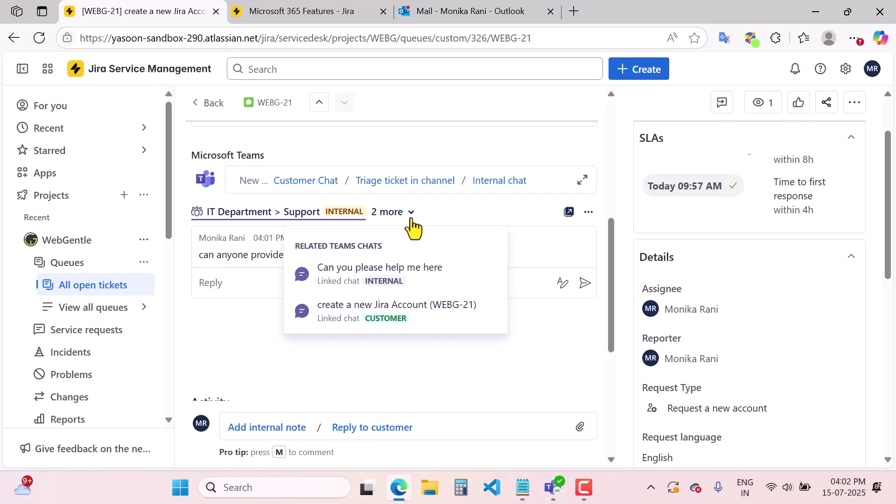
pyautogui.click(411, 330)
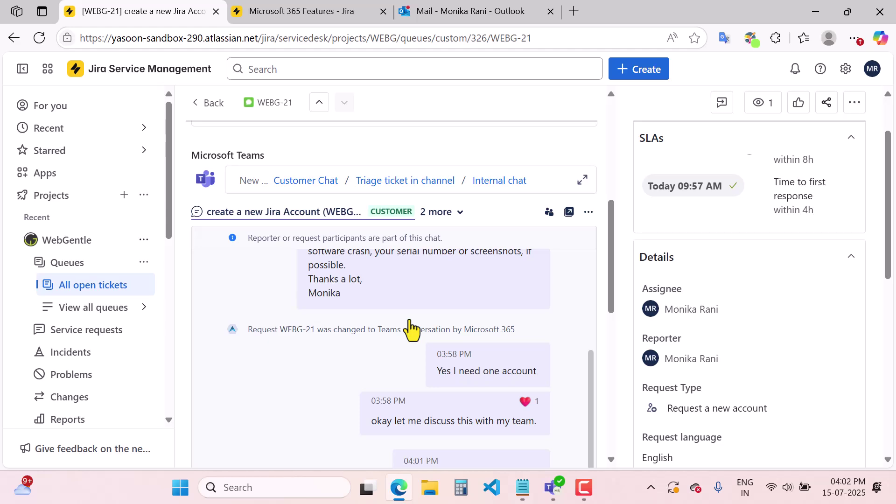
pyautogui.moveTo(610, 300); pyautogui.dragTo(625, 184)
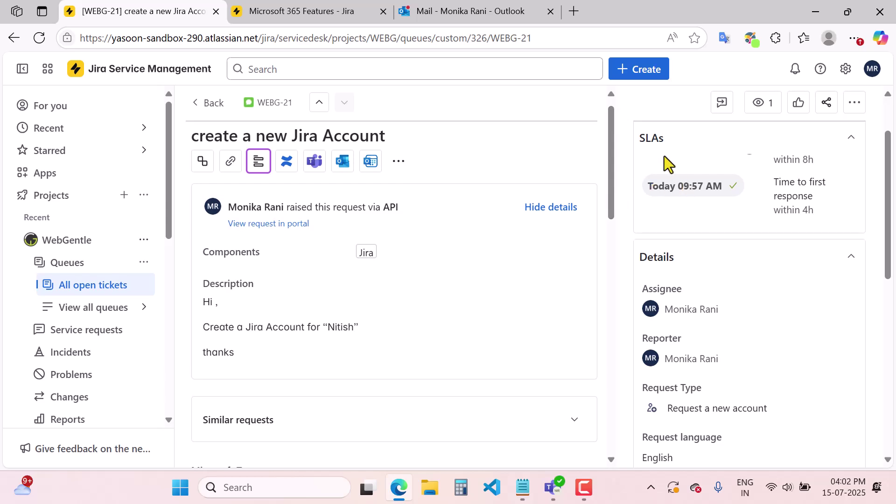
# Send the external email 'create a new Jira Account (WEBG-21)' with one suggested contact added to To
pyautogui.click(345, 163)
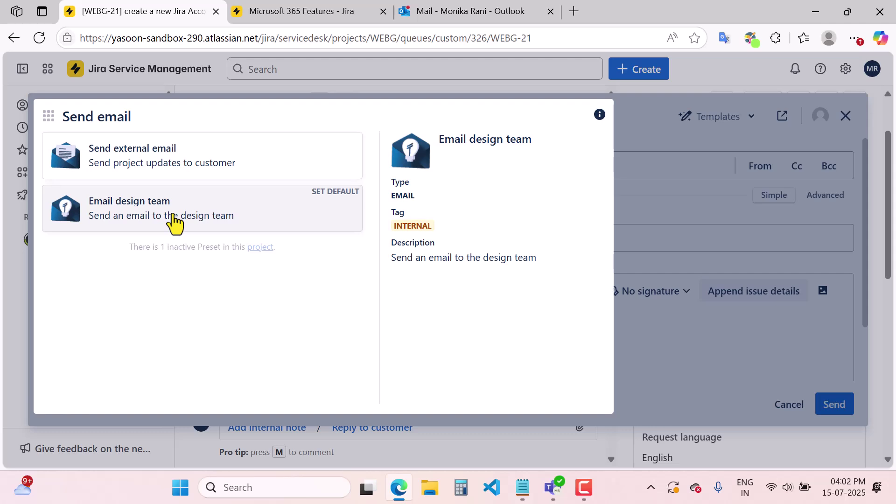
pyautogui.click(162, 166)
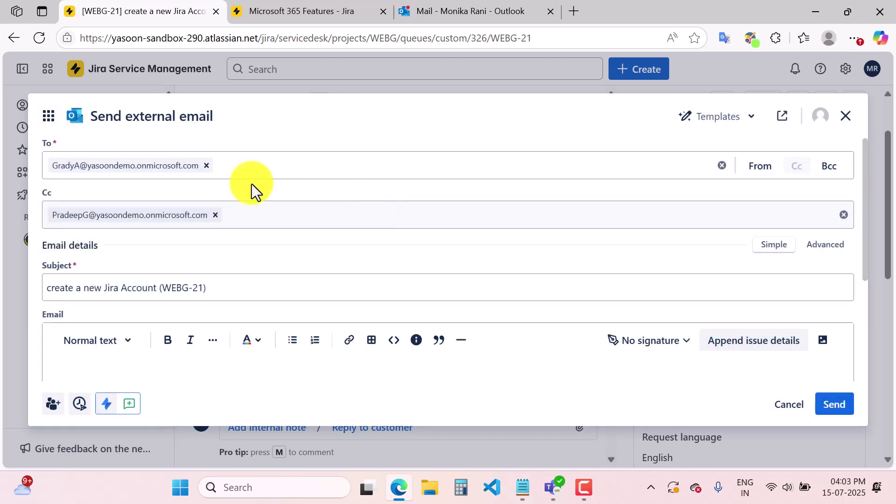
pyautogui.click(281, 173)
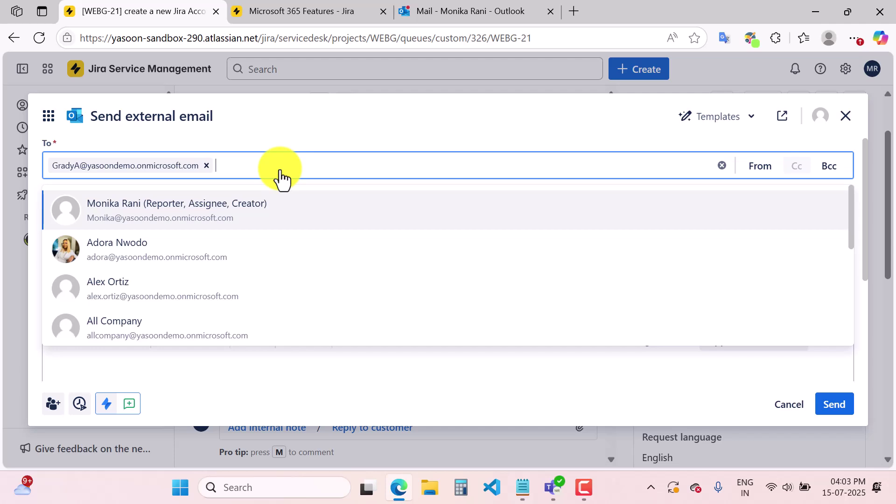
pyautogui.click(181, 254)
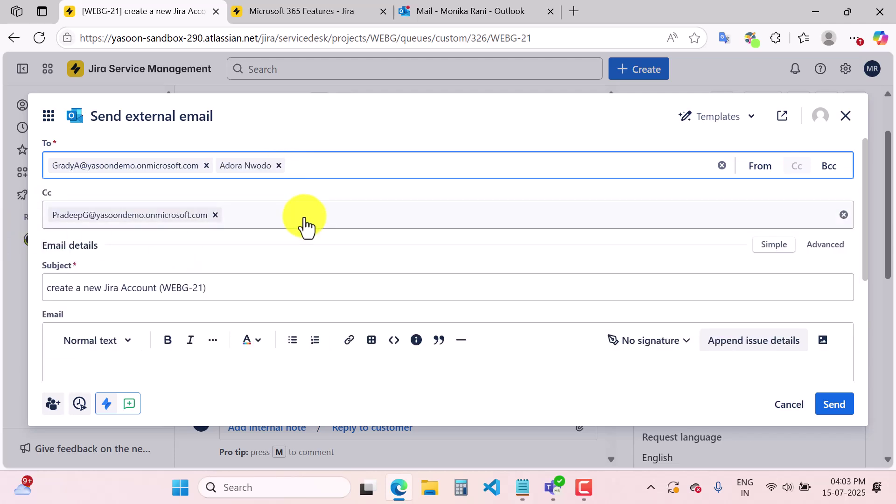
pyautogui.scroll(-2, 372, 271)
pyautogui.scroll(-3, 366, 250)
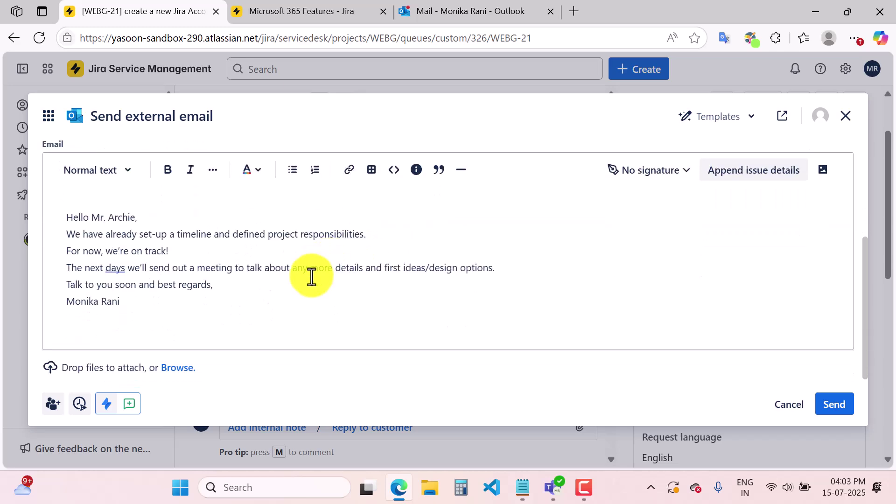
pyautogui.click(843, 410)
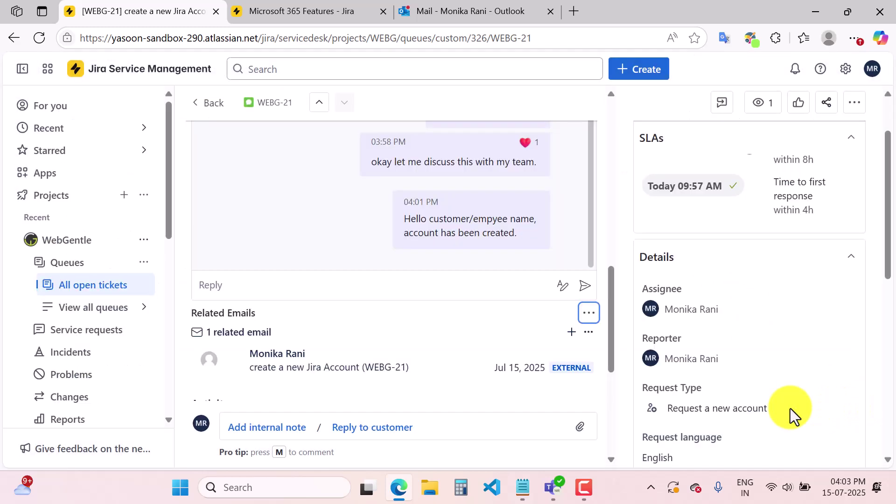
pyautogui.moveTo(611, 298); pyautogui.dragTo(613, 125)
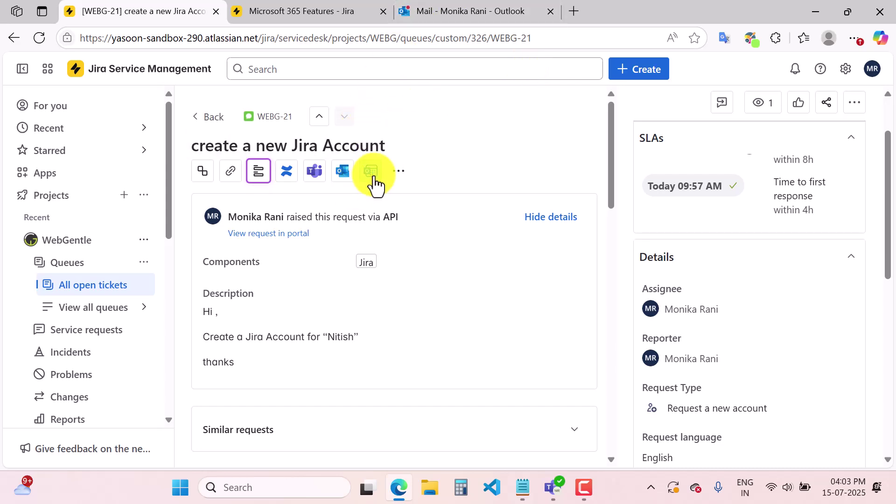
# Send the prefilled 30-minute Support meeting for WEBG-21 on Jul 15, 2025 at 10:30 AM
pyautogui.scroll(-5, 375, 182)
pyautogui.scroll(-3, 375, 182)
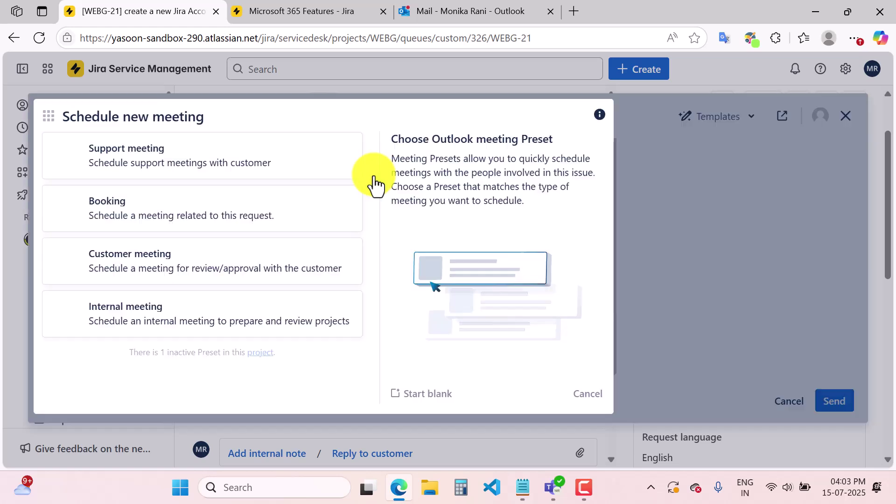
pyautogui.click(184, 170)
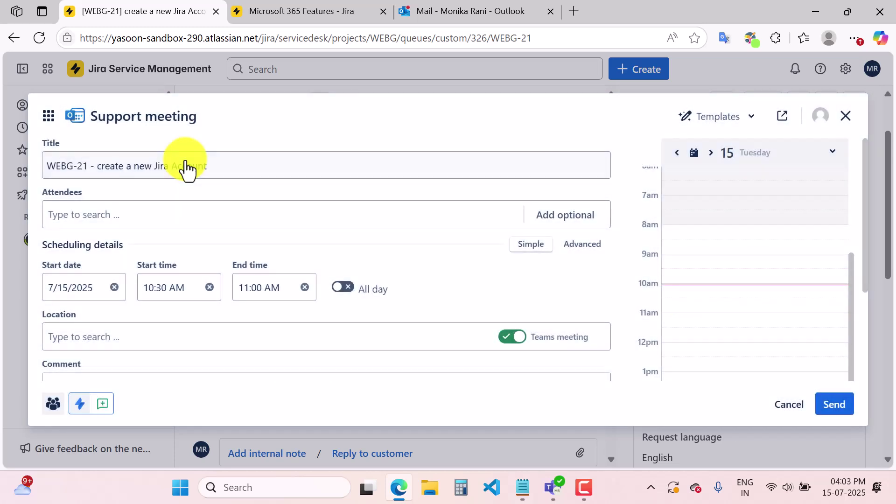
pyautogui.moveTo(248, 171); pyautogui.dragTo(43, 173)
pyautogui.click(279, 140)
pyautogui.scroll(-2, 318, 217)
pyautogui.scroll(2, 334, 203)
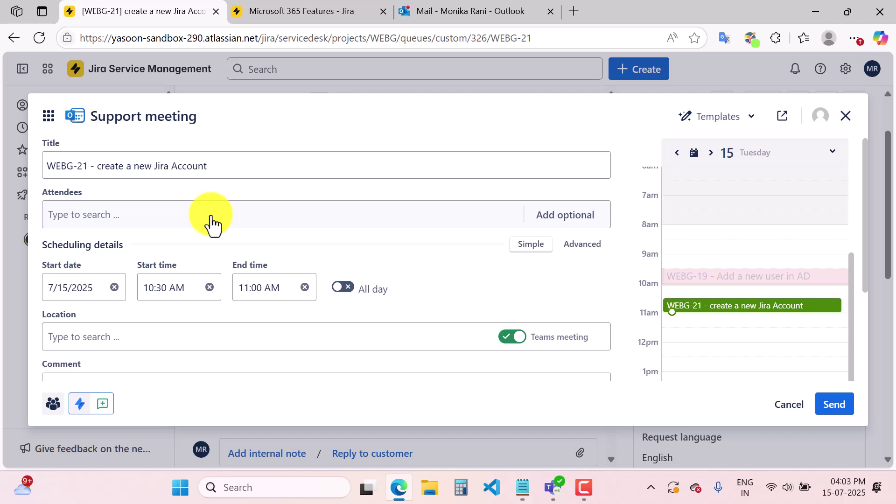
pyautogui.scroll(-2, 331, 273)
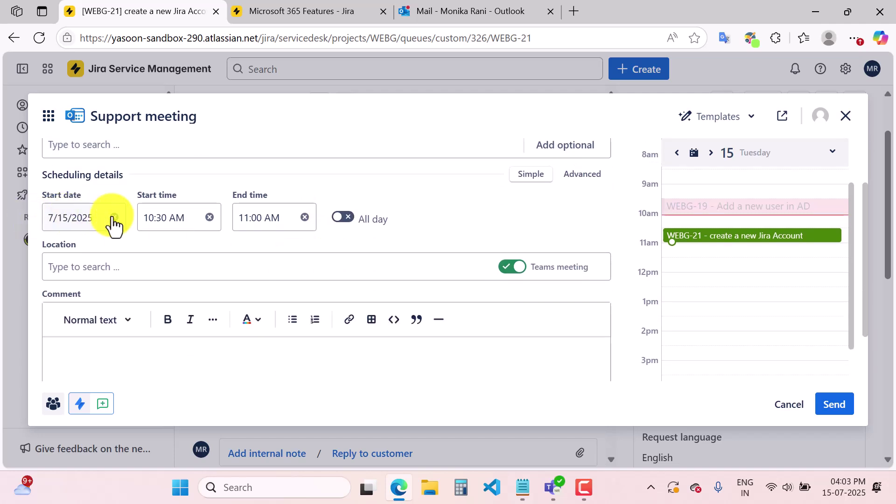
pyautogui.scroll(-2, 299, 283)
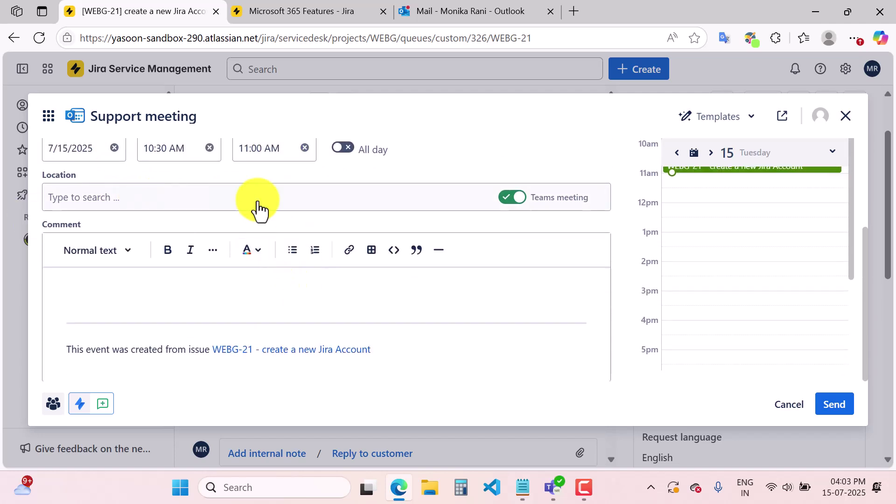
pyautogui.click(838, 410)
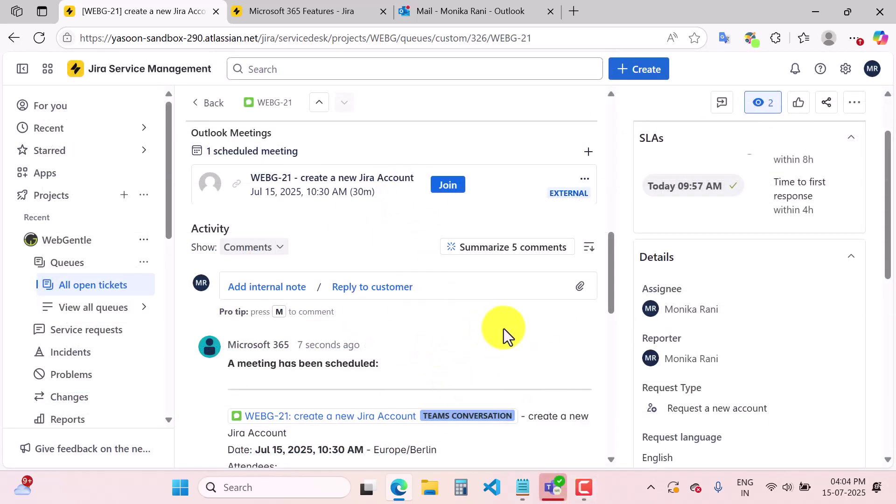
pyautogui.click(555, 489)
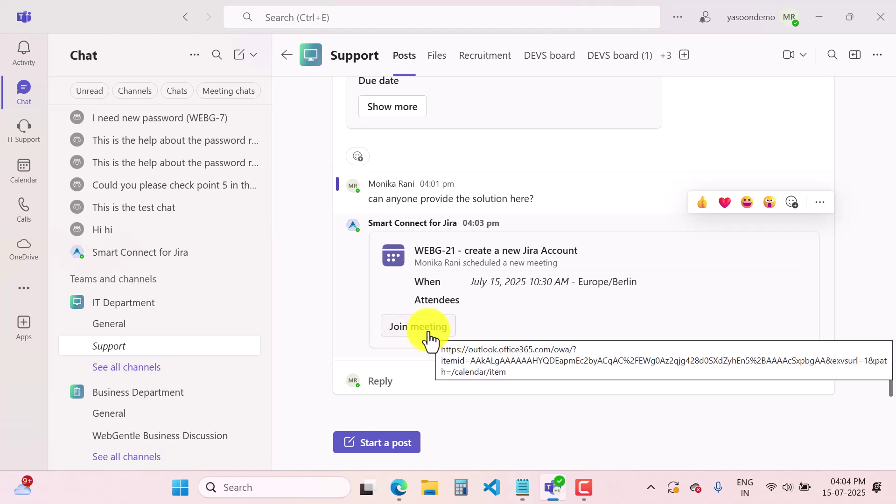
pyautogui.click(397, 488)
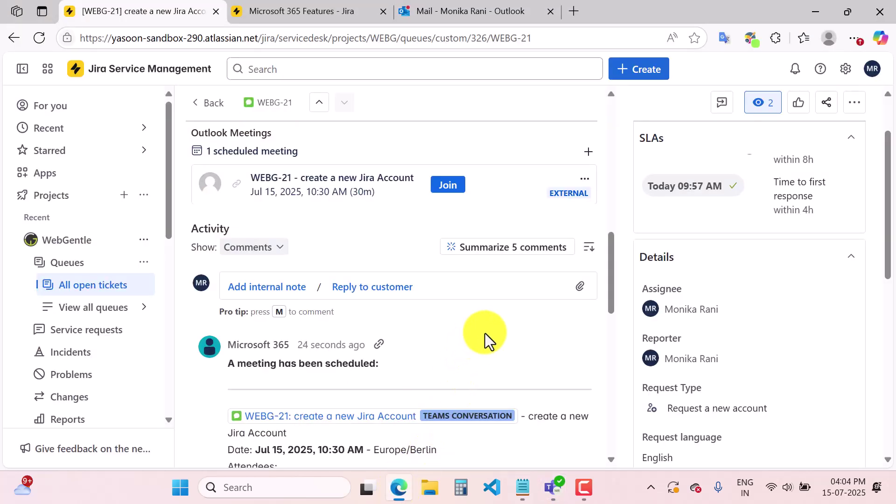
pyautogui.scroll(10, 489, 332)
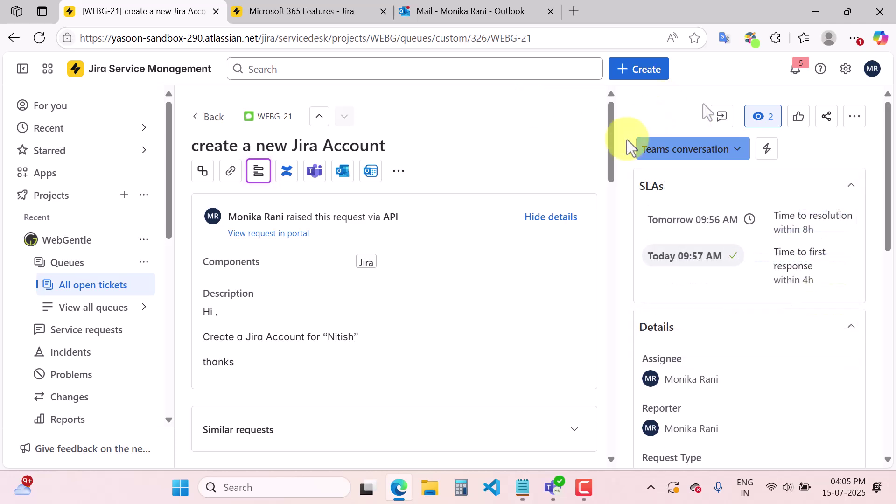
# Transition WEBG-21 to Waiting for booking and open the Teams chat announcing the change
pyautogui.click(693, 152)
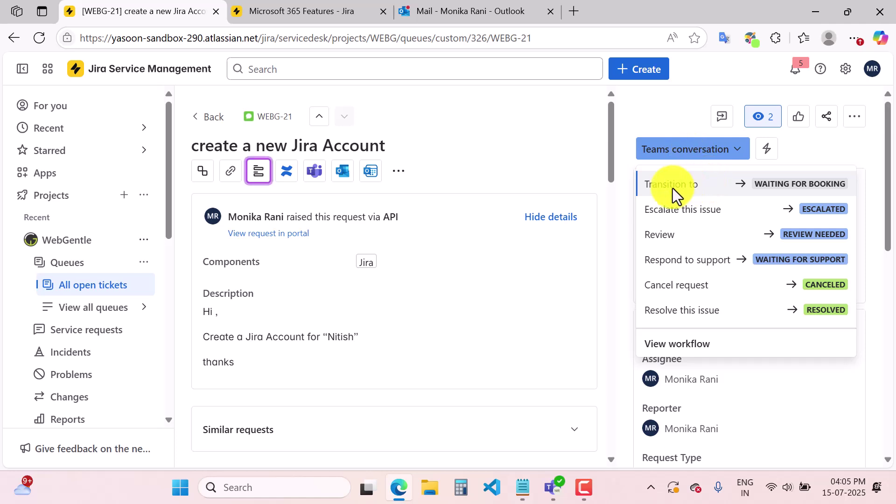
pyautogui.click(717, 184)
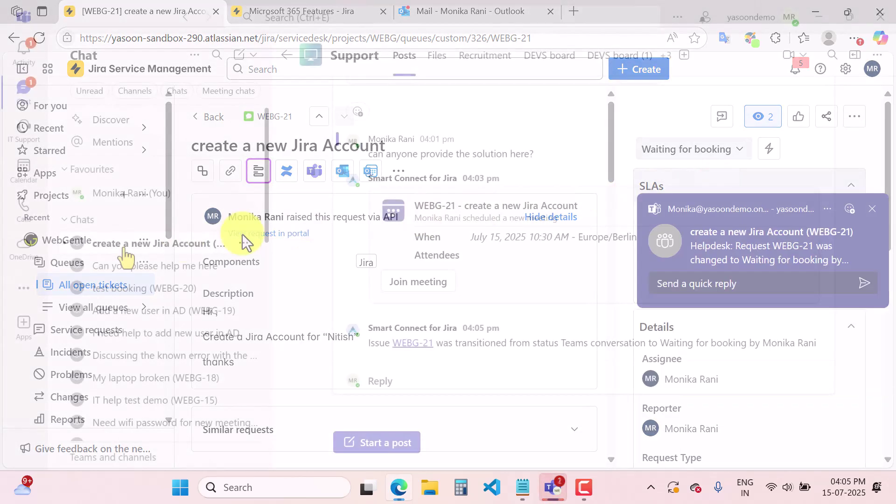
pyautogui.click(125, 250)
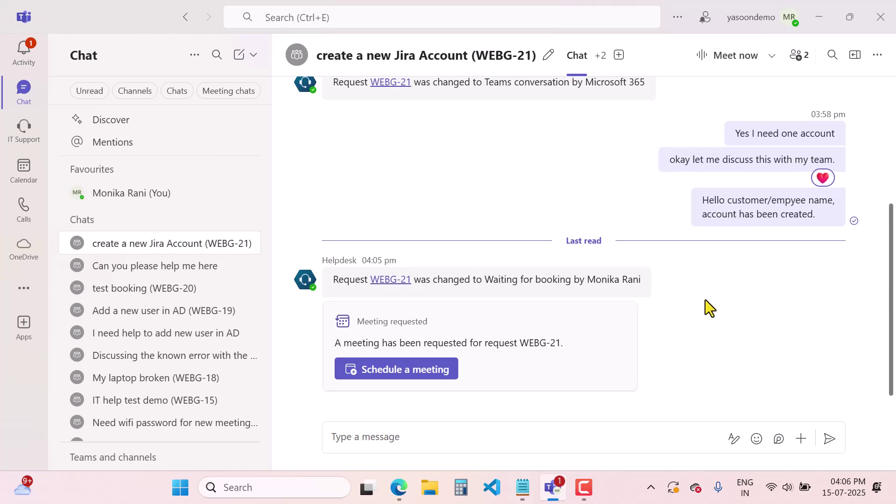
# Open the support booking form from the Teams chat and choose the Support service
pyautogui.moveTo(450, 282)
pyautogui.moveTo(633, 287); pyautogui.dragTo(579, 280)
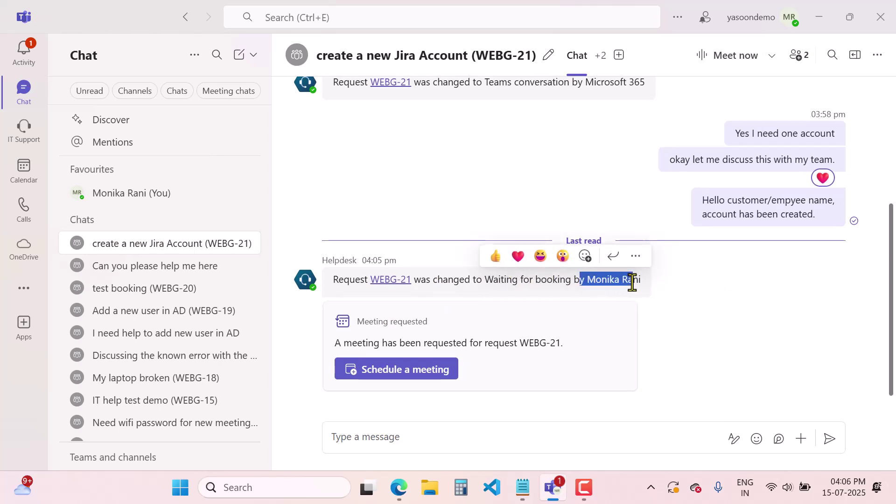
pyautogui.click(407, 373)
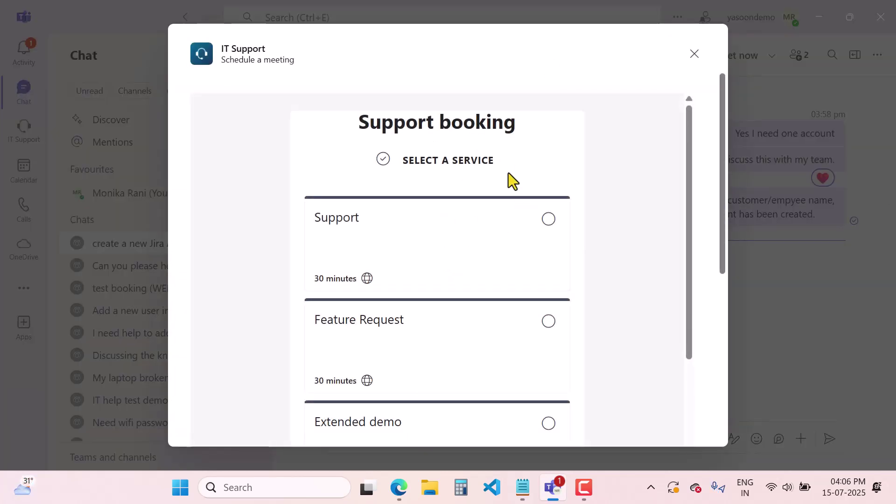
pyautogui.scroll(-1, 457, 276)
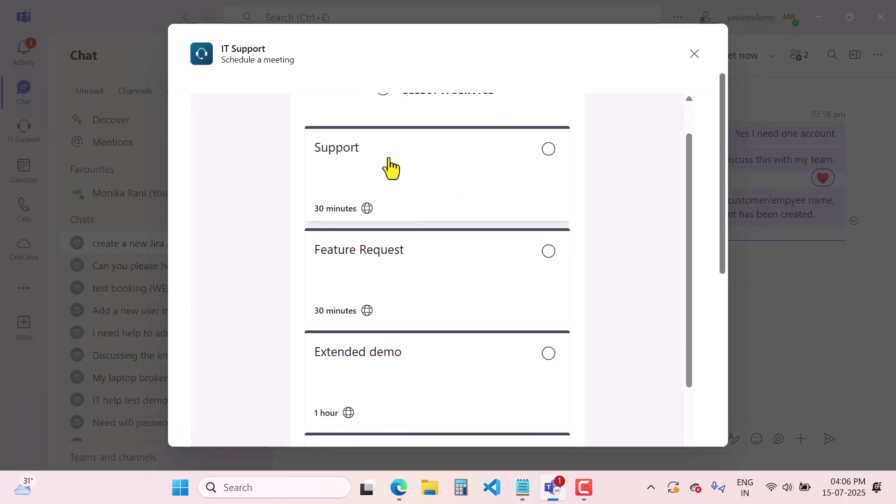
pyautogui.scroll(-1, 434, 276)
pyautogui.scroll(-2, 421, 332)
pyautogui.scroll(4, 421, 333)
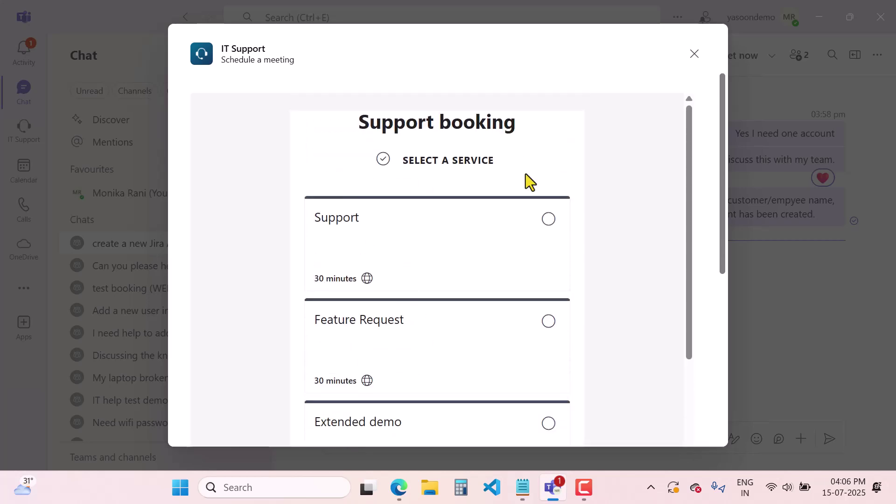
pyautogui.click(549, 220)
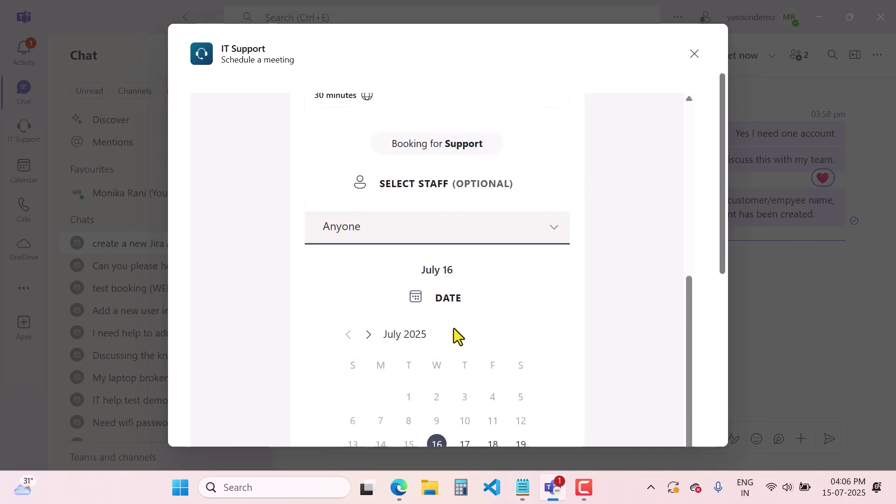
# Assign a staff member and pick Thursday, July 17 at 6:30 PM for the session
pyautogui.click(455, 161)
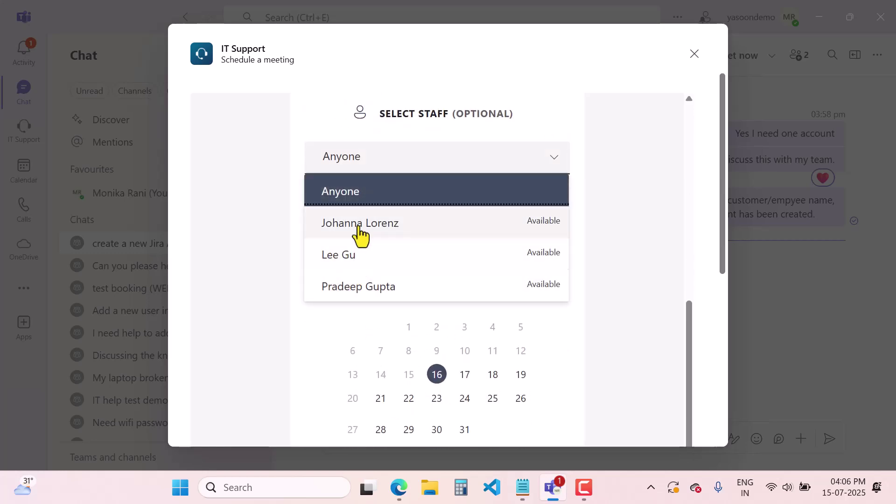
pyautogui.click(367, 294)
pyautogui.scroll(-2, 634, 278)
pyautogui.click(466, 305)
pyautogui.scroll(-4, 578, 301)
pyautogui.click(447, 294)
pyautogui.scroll(-4, 548, 306)
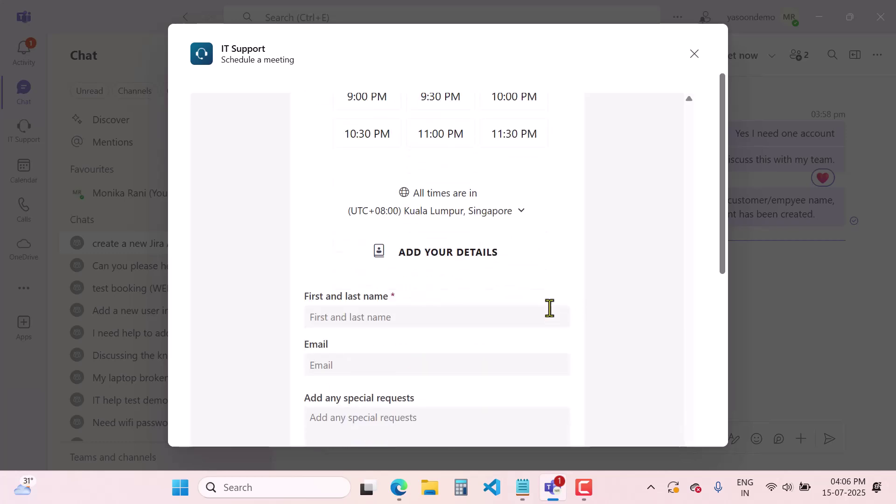
# Enter the booker's name, confirm the Support booking, and close the scheduler
pyautogui.click(399, 319)
pyautogui.write('MOn')
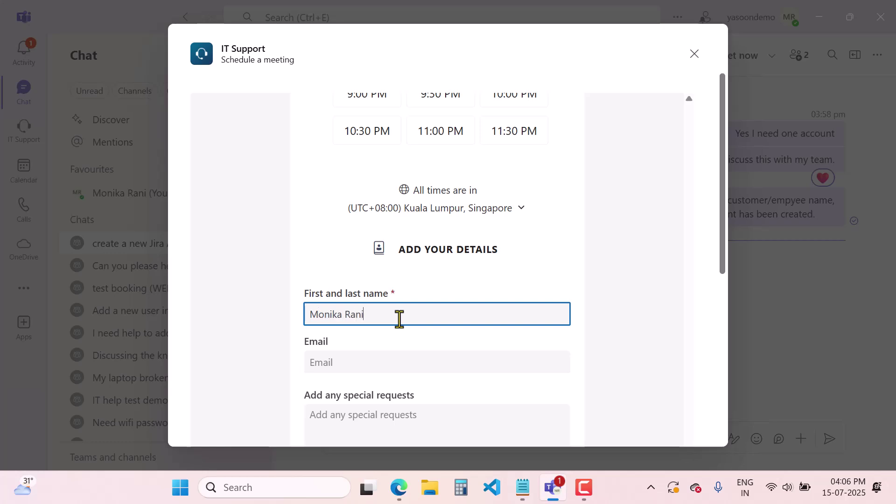
pyautogui.scroll(-5, 399, 320)
pyautogui.click(434, 228)
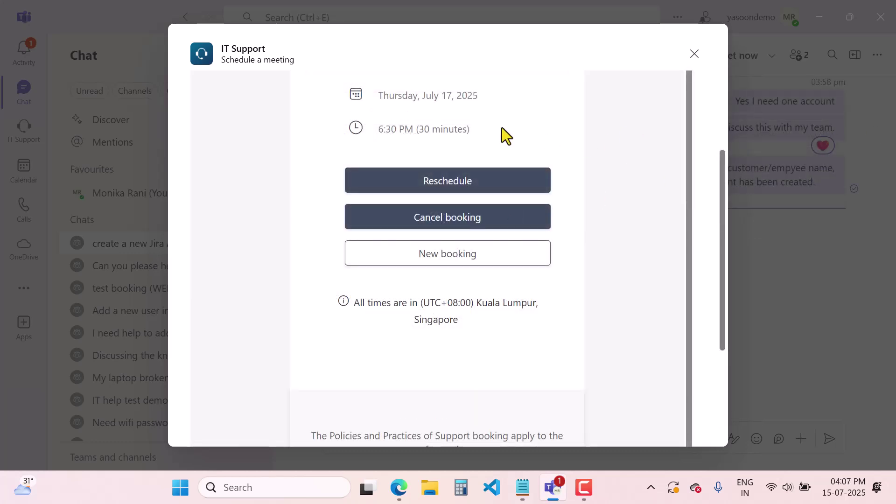
pyautogui.click(431, 266)
pyautogui.click(694, 55)
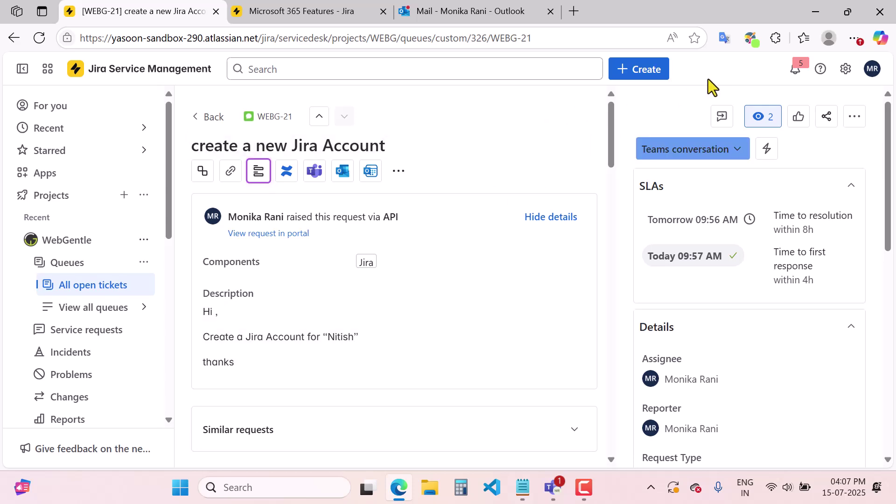
# Leave the WEBG-21 ticket for the Mail - Outlook inbox tab in Edge
pyautogui.click(555, 493)
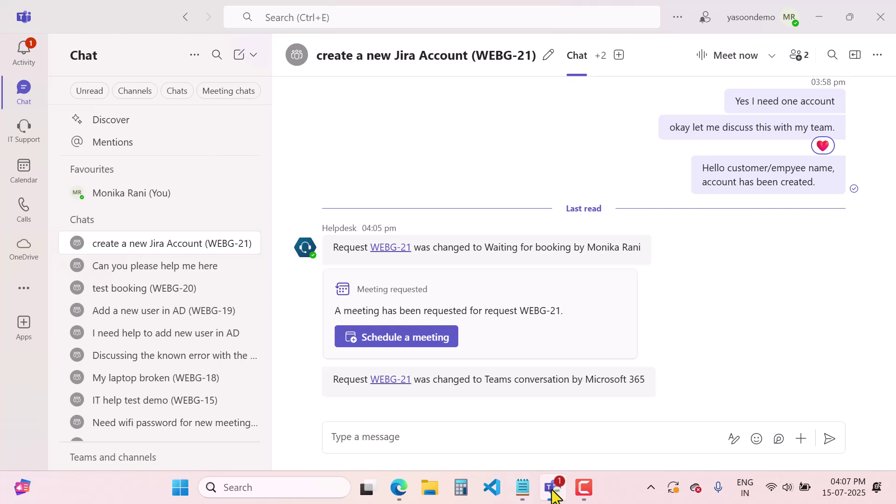
pyautogui.click(399, 487)
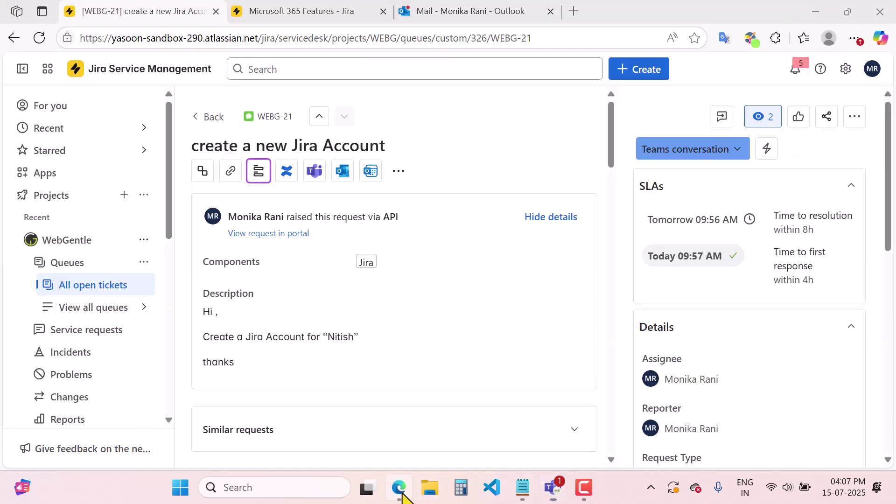
pyautogui.click(465, 5)
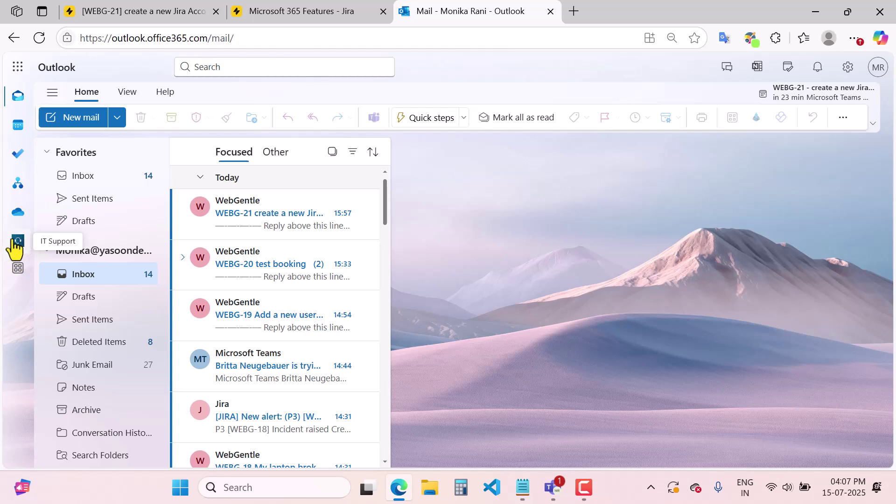
# Open Outlook's IT Support app to the Choose a service desk page
pyautogui.click(552, 488)
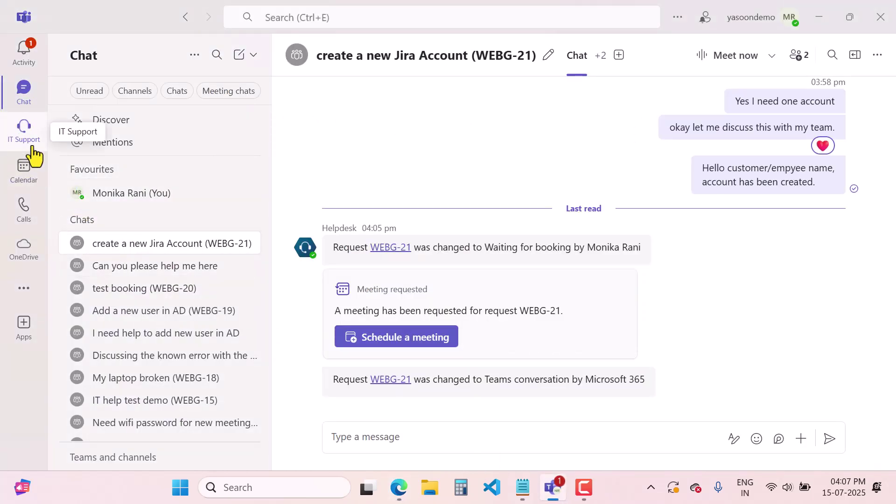
pyautogui.click(400, 496)
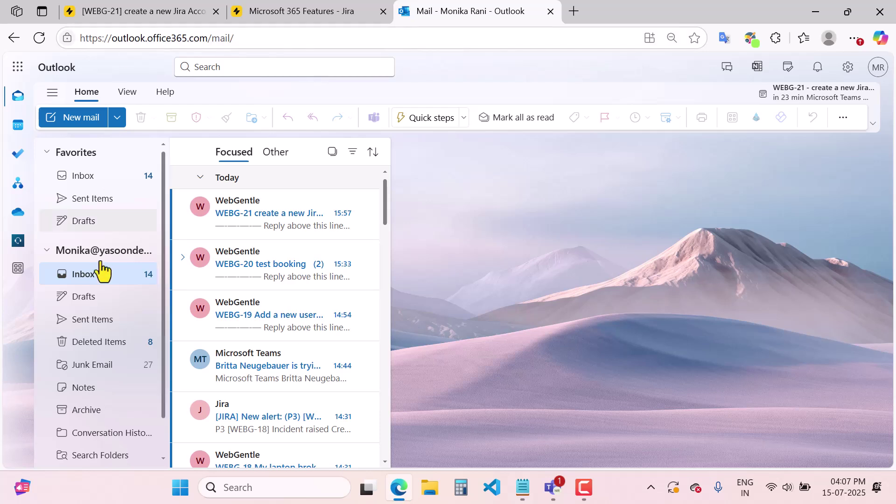
pyautogui.click(21, 246)
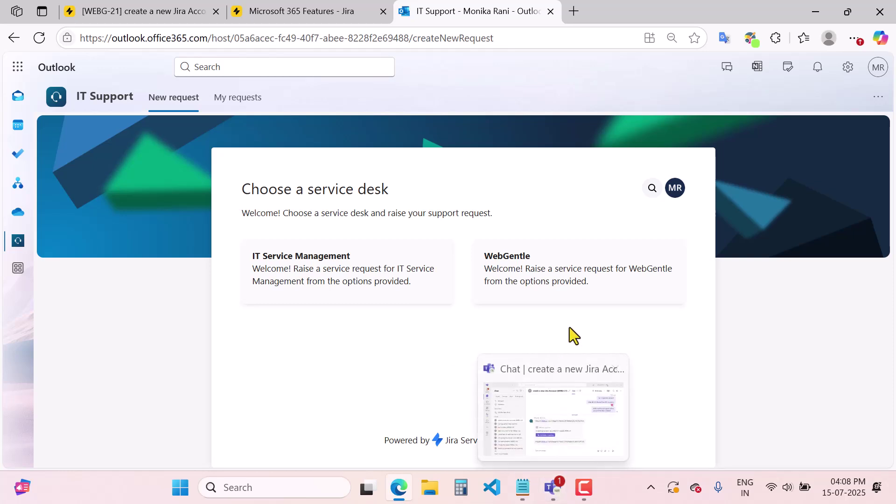
# Browse the WebGentle desk's Common Requests, then bring back the WEBG-21 Teams chat
pyautogui.click(598, 282)
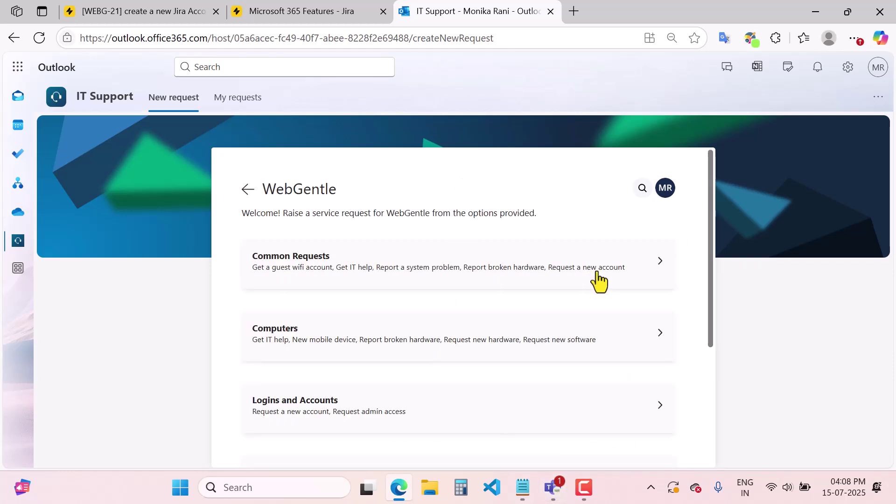
pyautogui.click(330, 275)
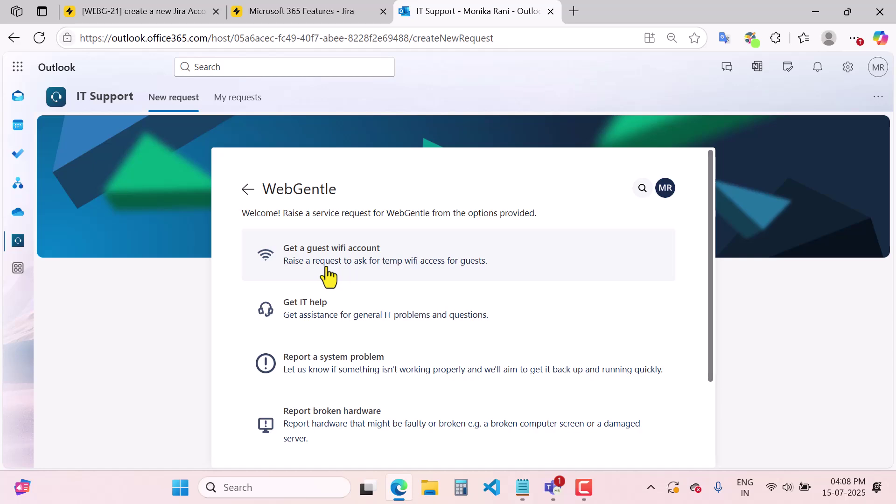
pyautogui.click(552, 487)
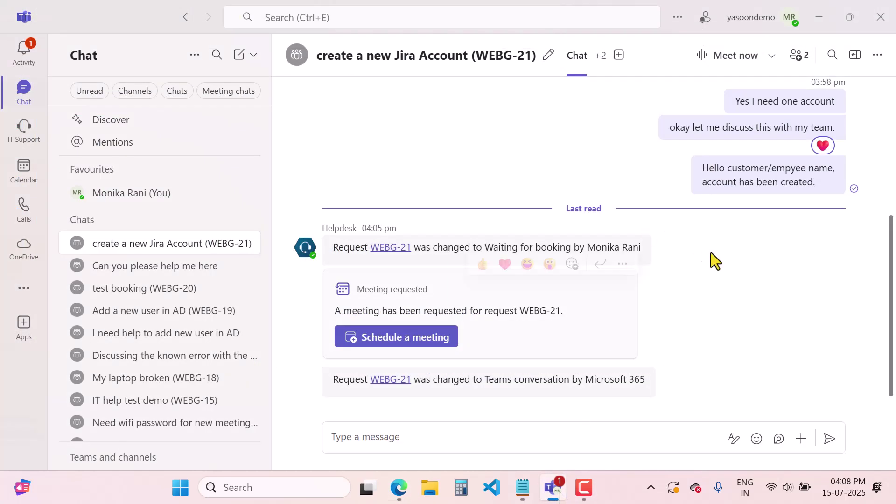
# Start a Jira issue from the admin-access message in the 'Can you please help me here' chat
pyautogui.click(175, 280)
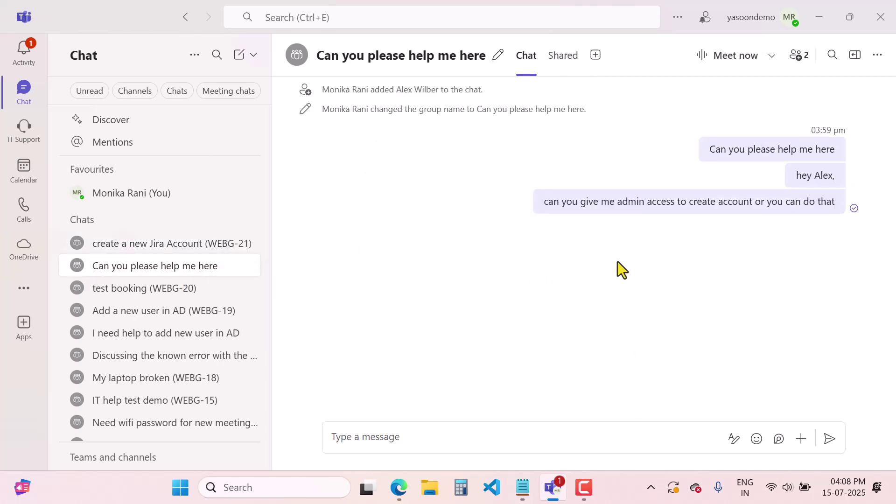
pyautogui.moveTo(542, 202); pyautogui.dragTo(830, 208)
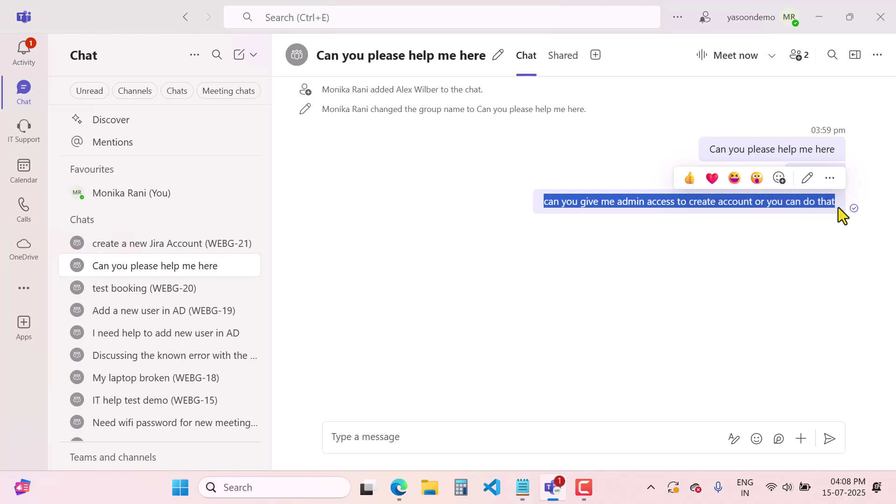
pyautogui.click(832, 180)
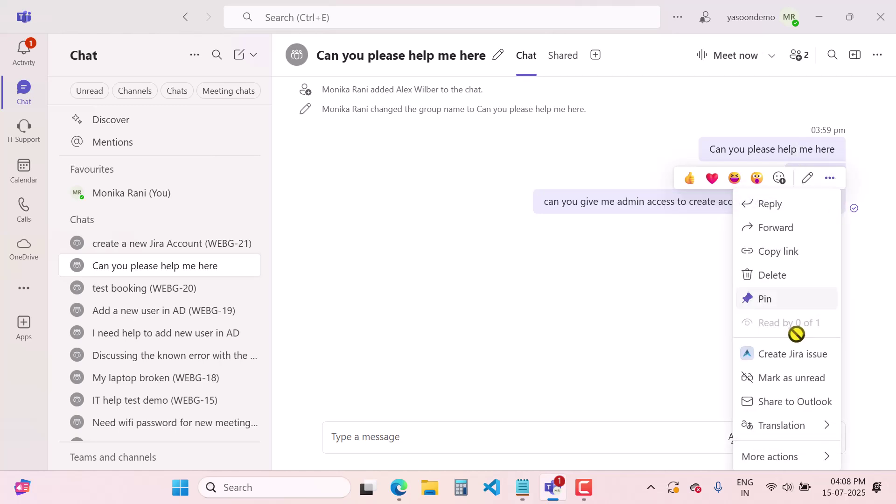
pyautogui.click(792, 358)
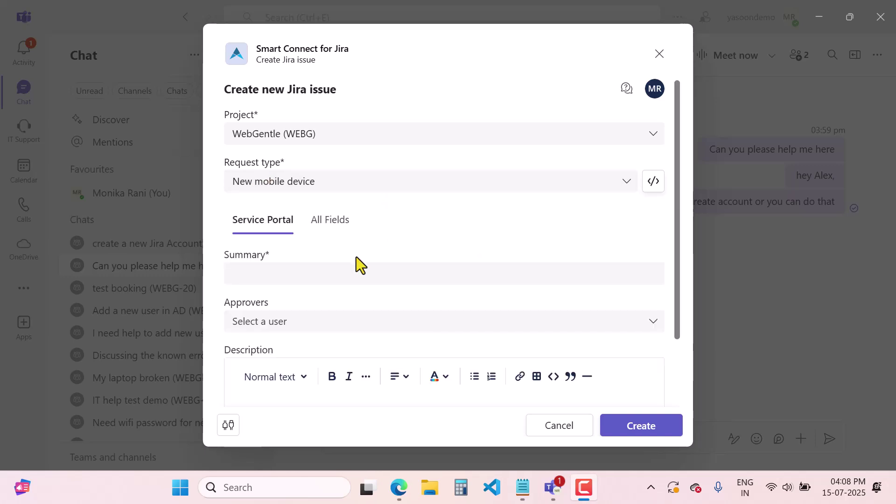
# Review the issue form's All Fields, cancel it, and return to Outlook's IT Support page
pyautogui.scroll(-3, 369, 280)
pyautogui.scroll(3, 352, 281)
pyautogui.click(329, 223)
pyautogui.scroll(-1, 395, 281)
pyautogui.scroll(-5, 395, 282)
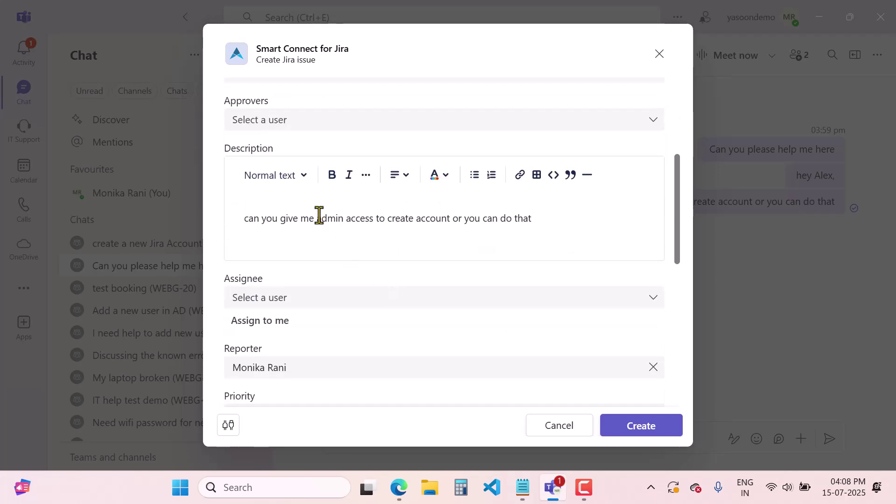
pyautogui.scroll(-3, 342, 350)
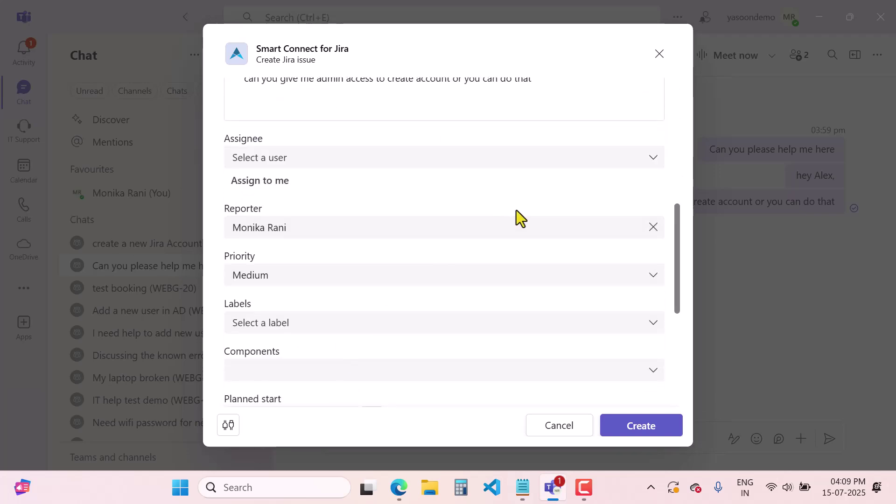
pyautogui.click(558, 426)
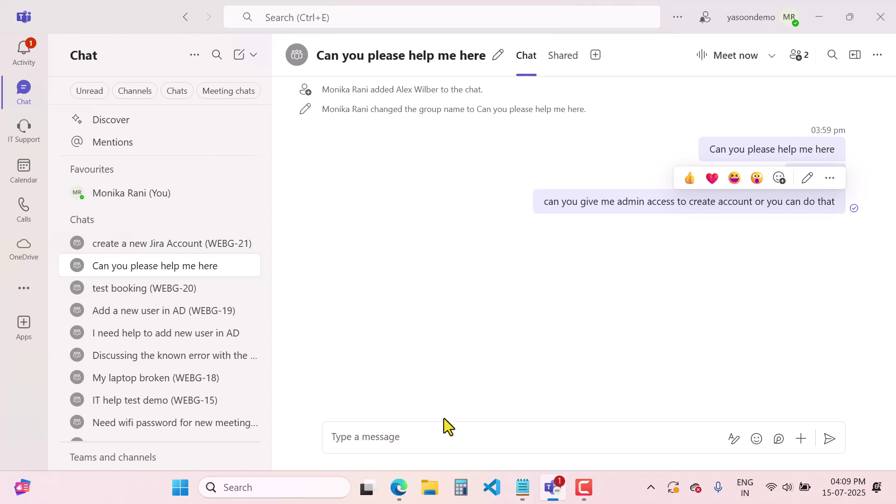
pyautogui.click(400, 488)
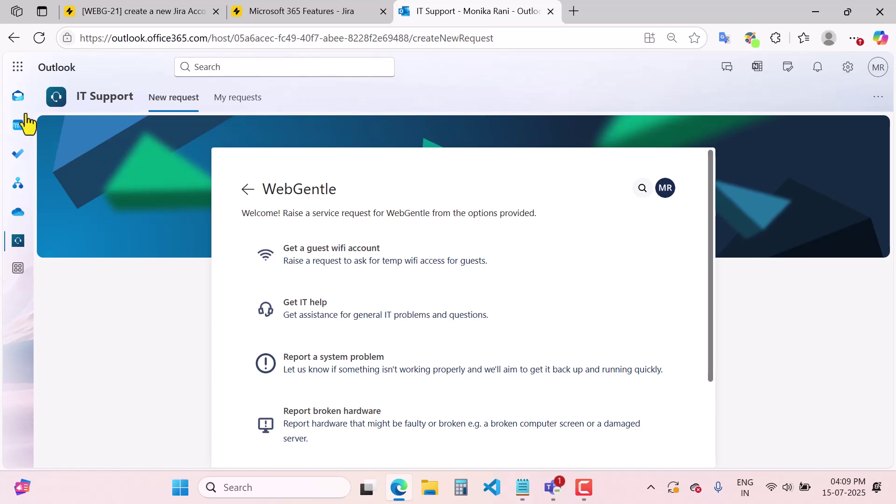
# Open the 'Your Atlassian account password has changed' email in the Outlook inbox
pyautogui.click(16, 98)
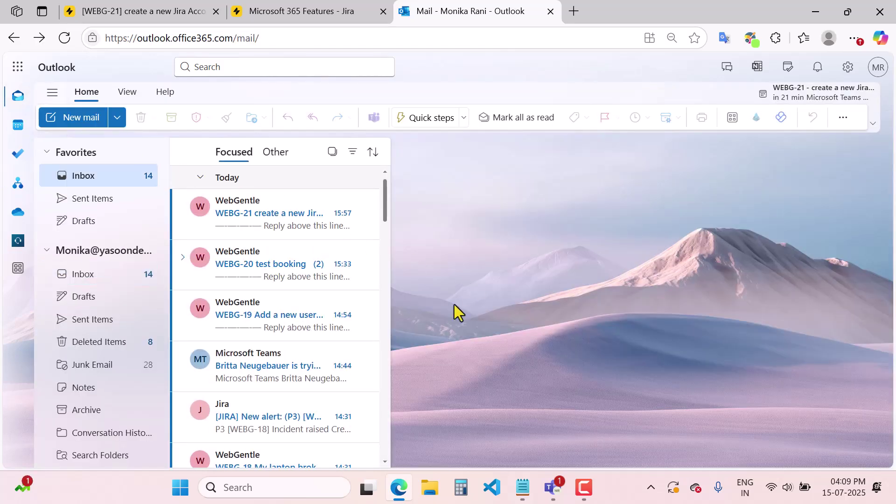
pyautogui.moveTo(385, 203); pyautogui.dragTo(394, 419)
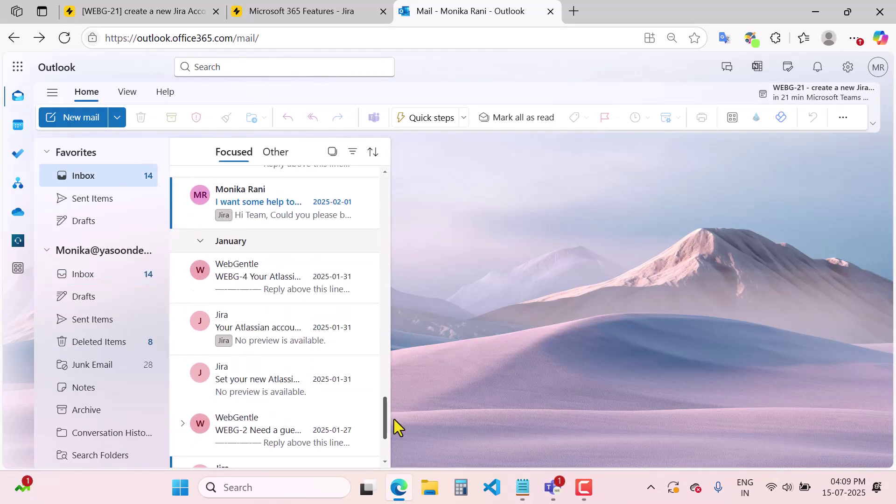
pyautogui.click(306, 346)
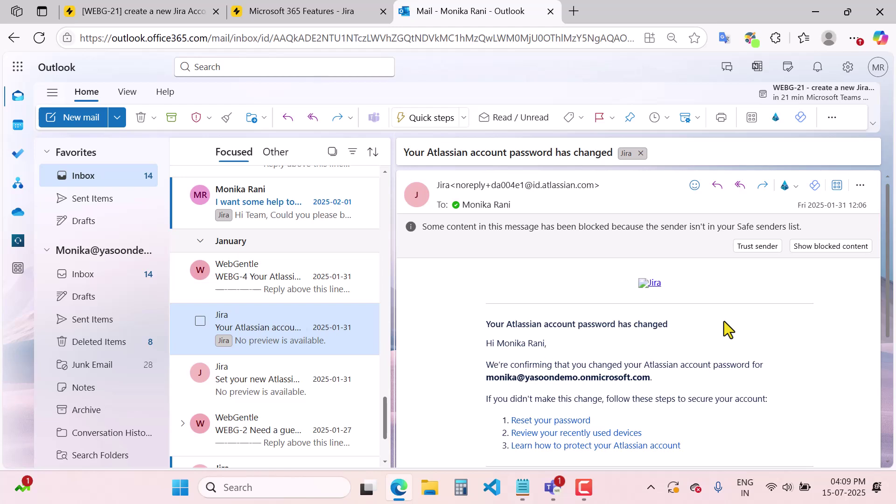
# Draft a Jira for Outlook issue from the email, then cancel it uncreated
pyautogui.click(774, 120)
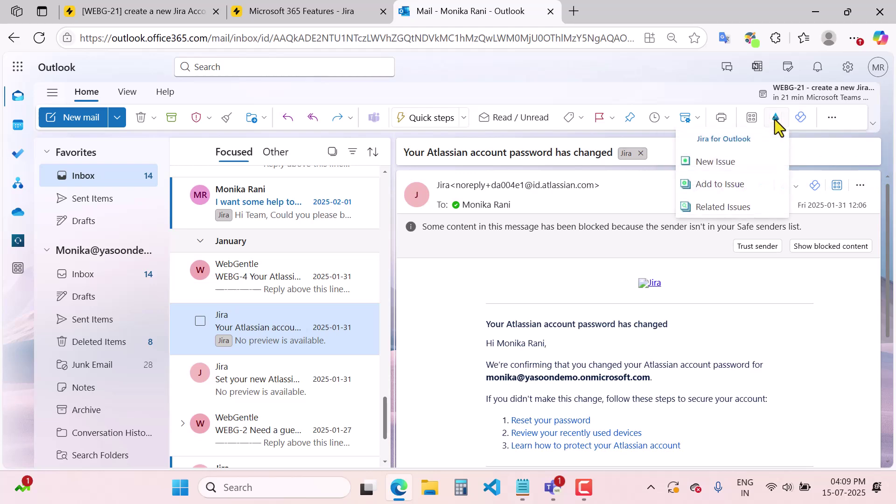
pyautogui.click(733, 162)
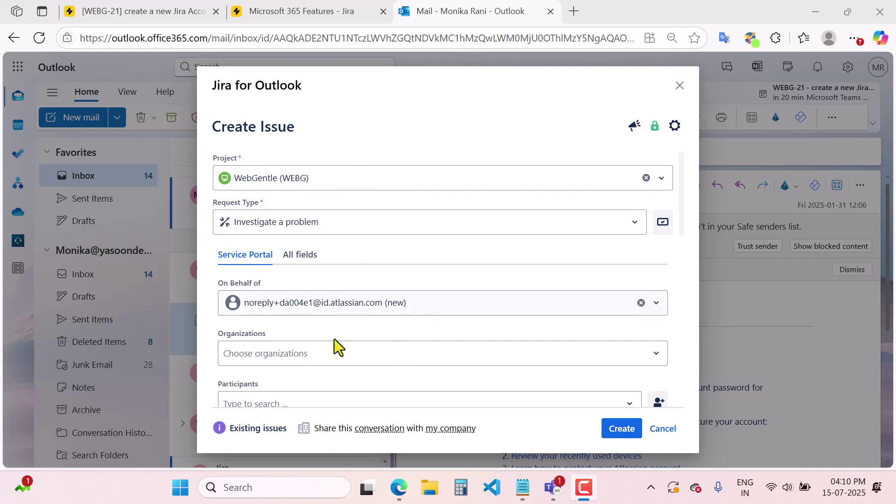
pyautogui.scroll(-4, 456, 364)
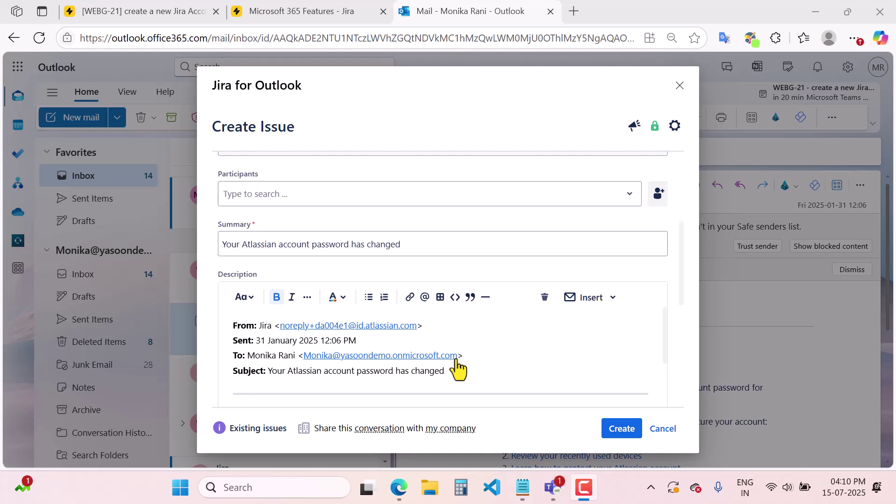
pyautogui.scroll(4, 457, 369)
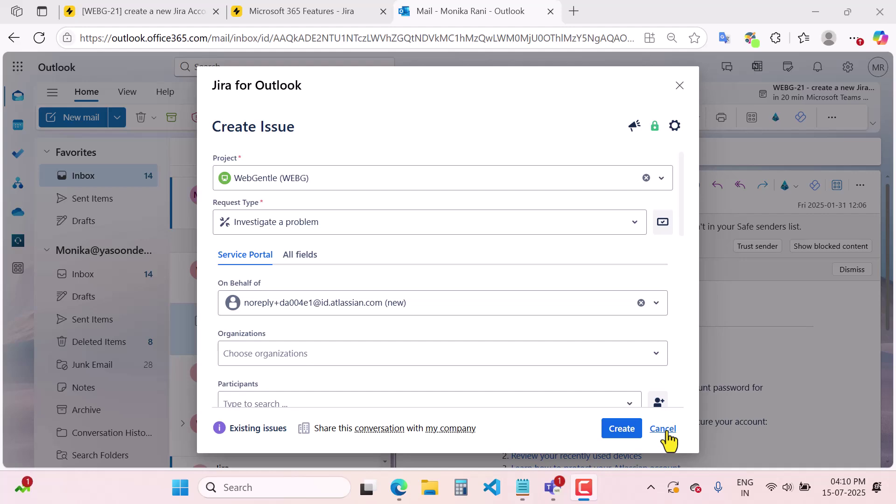
pyautogui.click(664, 432)
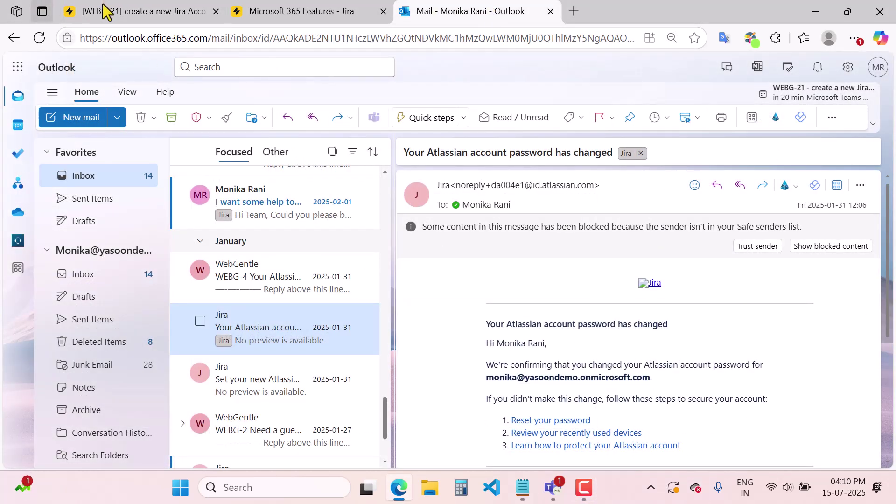
# View the WEBG-21 ticket and scroll its chat history
pyautogui.click(105, 10)
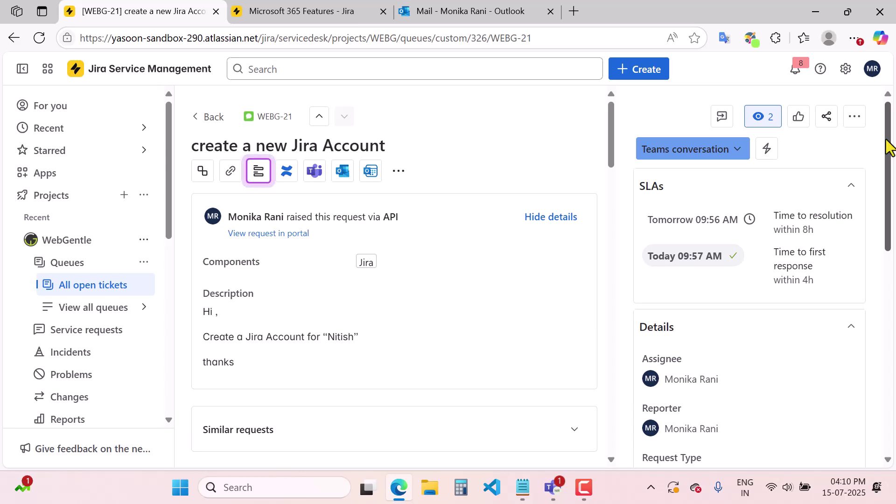
pyautogui.moveTo(886, 140); pyautogui.dragTo(894, 335)
pyautogui.scroll(5, 701, 122)
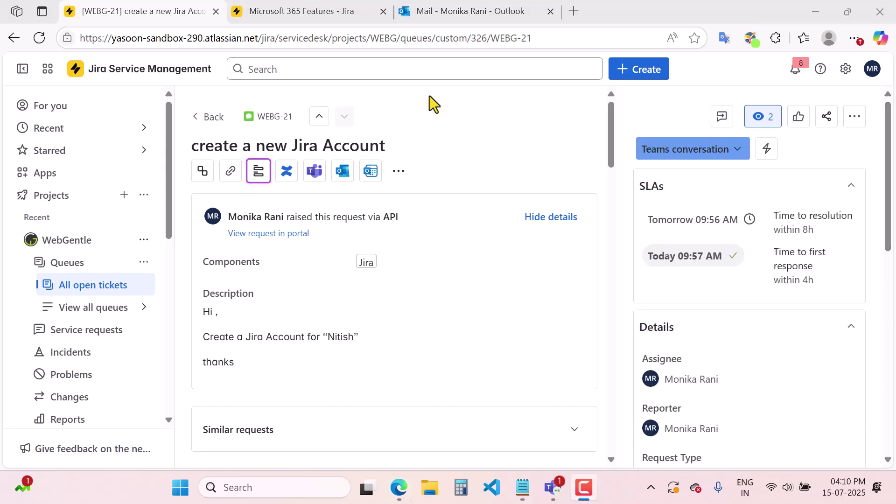
# Send 'thank you for the help, you can mark done.' in the WEBG-21 Teams chat
pyautogui.click(552, 487)
pyautogui.click(174, 245)
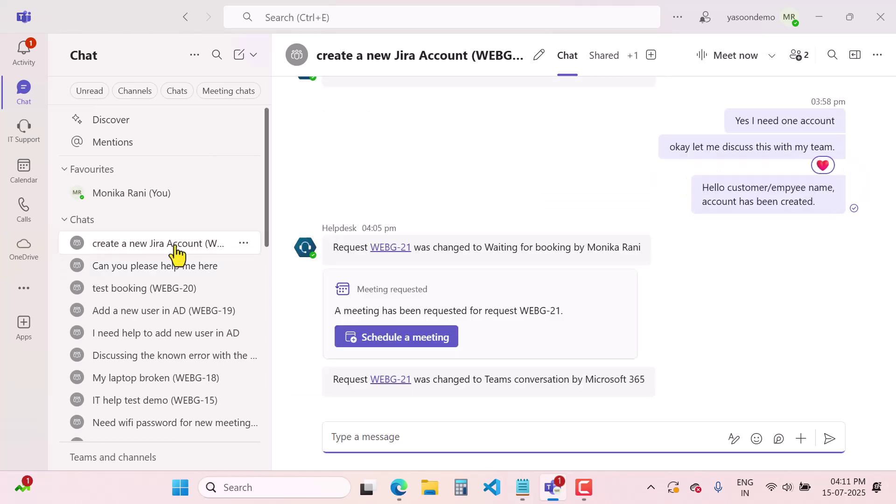
pyautogui.click(390, 438)
pyautogui.write('thank you for the help, yo')
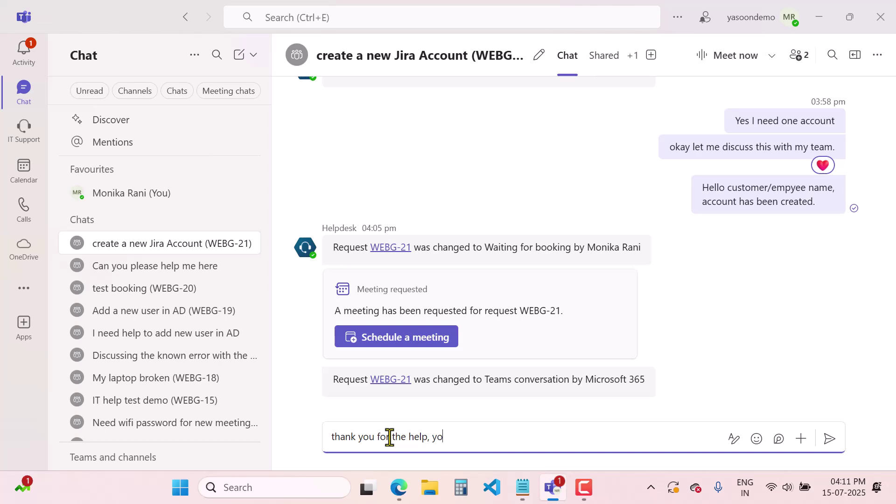
pyautogui.write('u can mark done.')
pyautogui.press('Return')
pyautogui.click(399, 487)
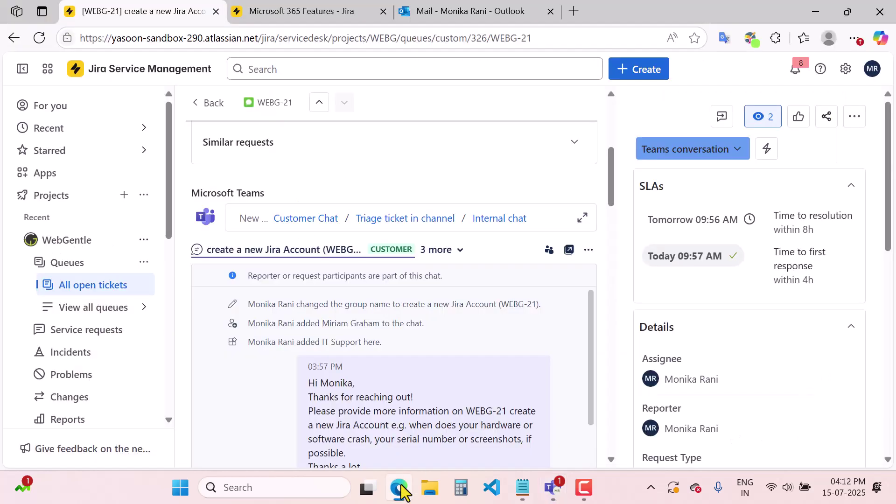
# Thumbs-up the latest customer chat message and reply 'THank you'
pyautogui.moveTo(605, 202); pyautogui.dragTo(612, 223)
pyautogui.moveTo(587, 180); pyautogui.dragTo(595, 337)
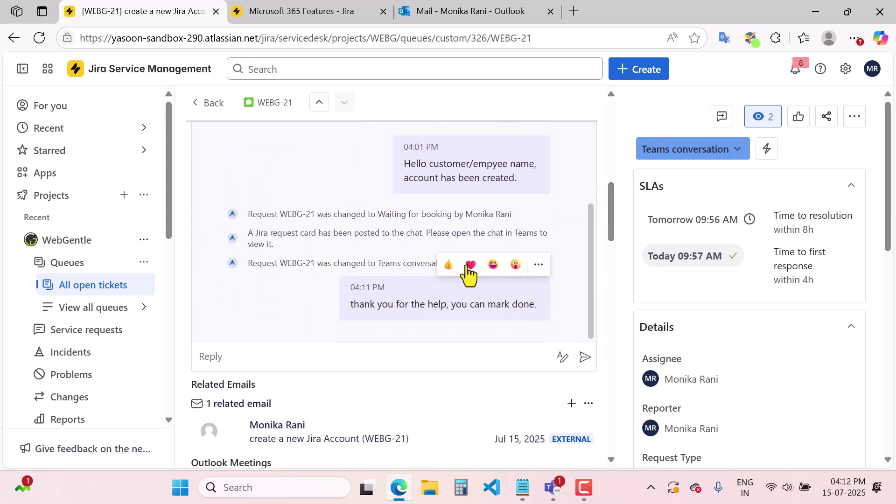
pyautogui.click(449, 265)
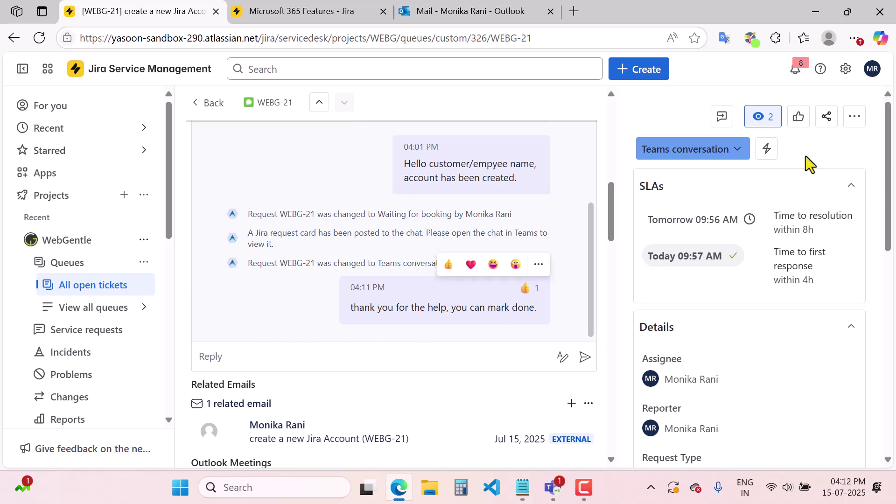
pyautogui.click(261, 363)
pyautogui.write('T')
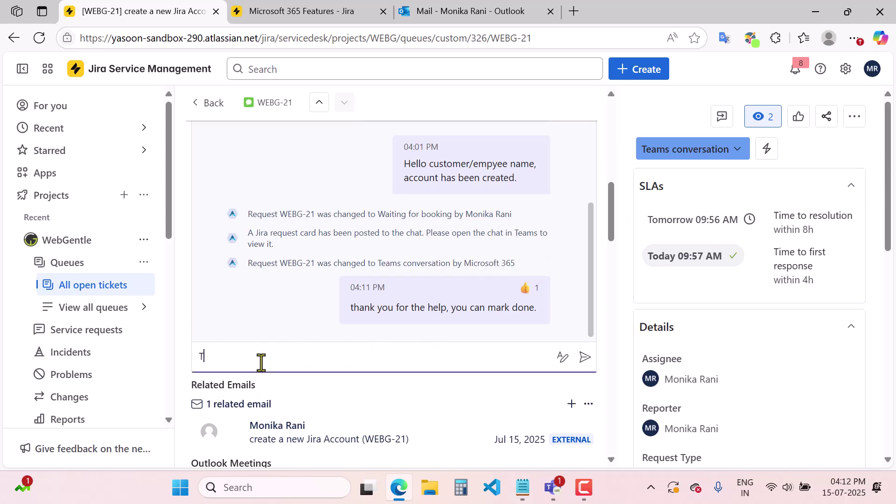
pyautogui.write('Hank you')
pyautogui.press('Return')
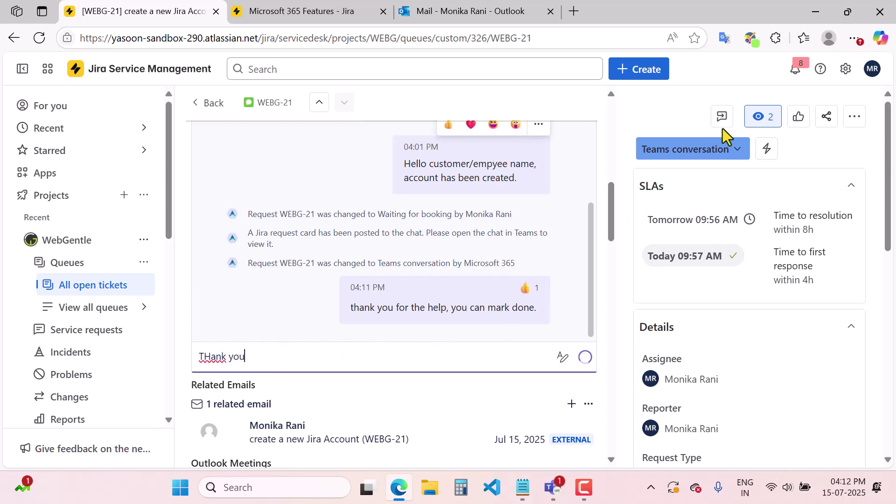
# Transition WEBG-21 to Resolved via Resolve this issue
pyautogui.click(739, 156)
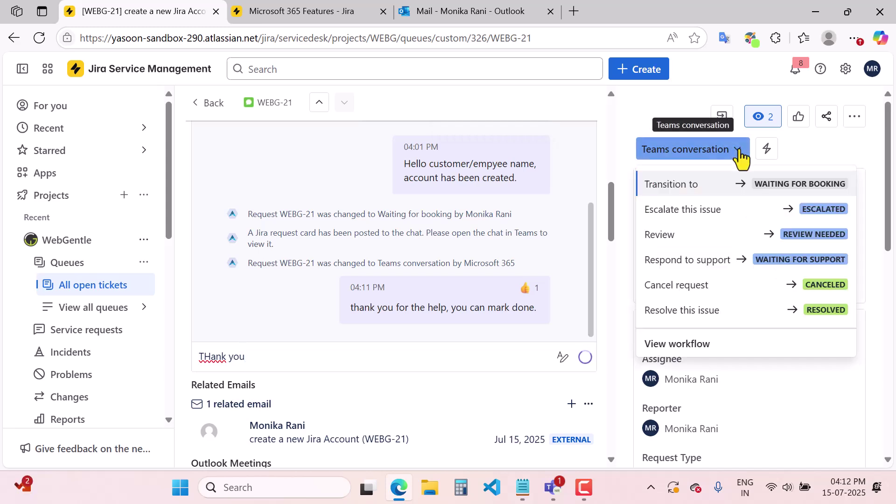
pyautogui.click(717, 312)
pyautogui.click(689, 401)
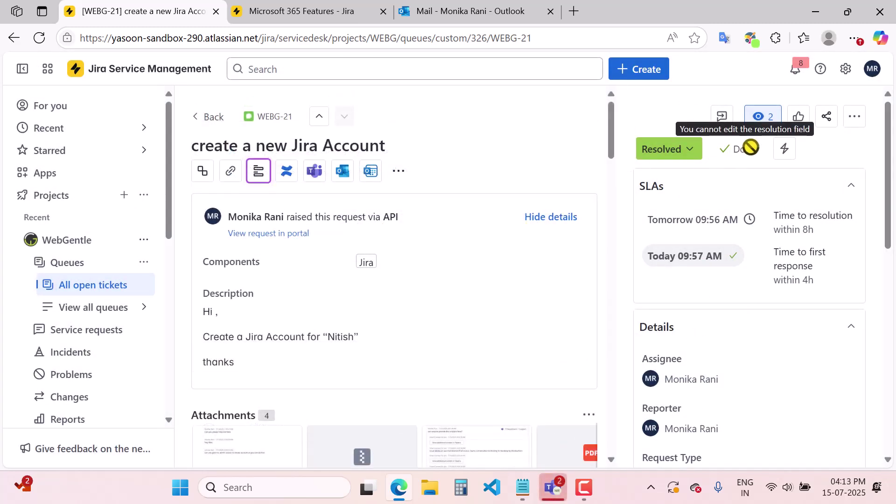
# Preview the conversations_backup PDF attachment and scroll through it
pyautogui.scroll(-3, 468, 406)
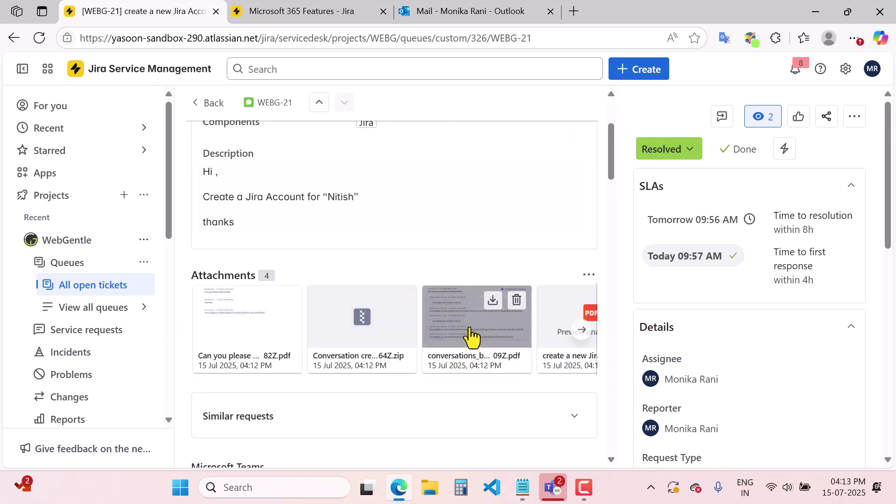
pyautogui.click(462, 330)
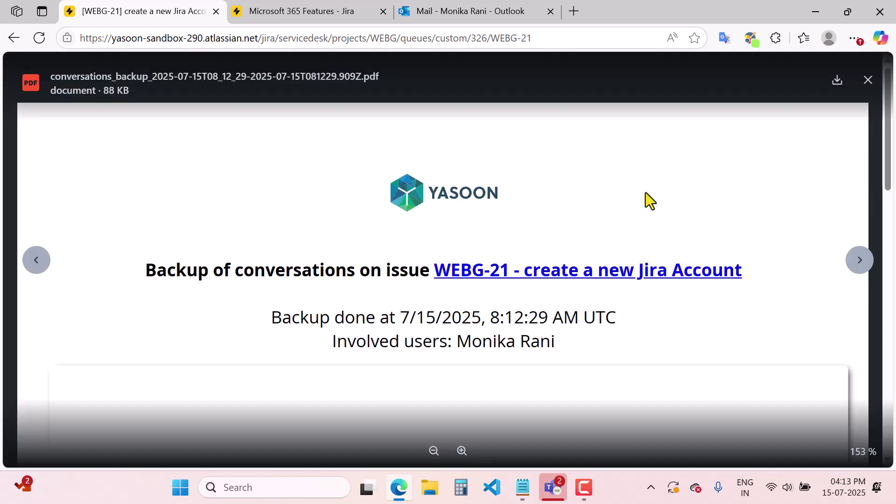
pyautogui.scroll(-3, 630, 275)
pyautogui.scroll(-5, 275, 317)
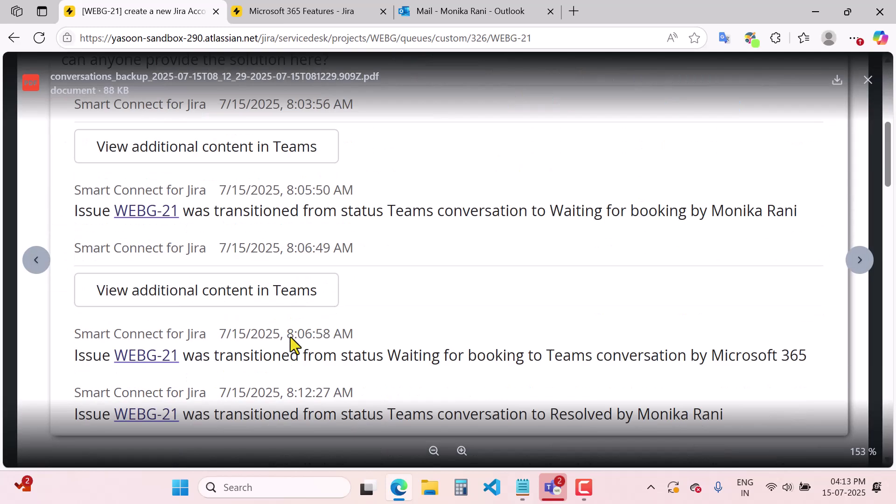
pyautogui.click(865, 86)
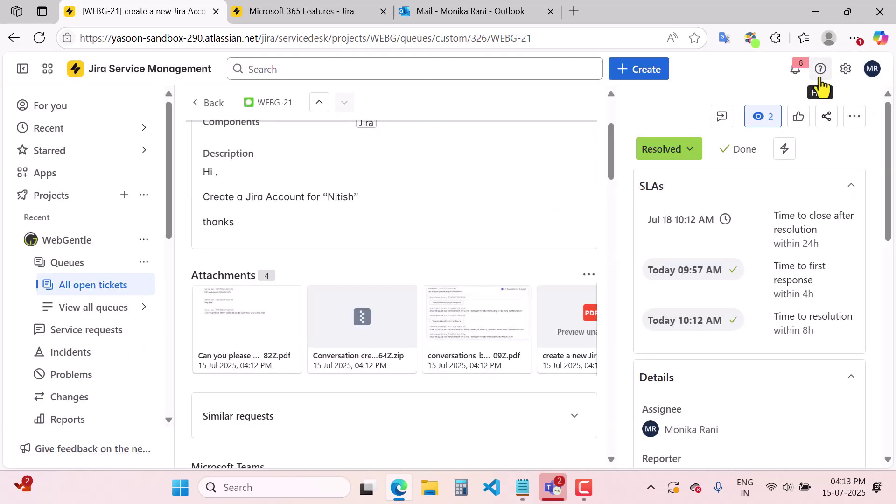
# Scroll to and highlight the Chat summary internal note
pyautogui.scroll(3, 612, 166)
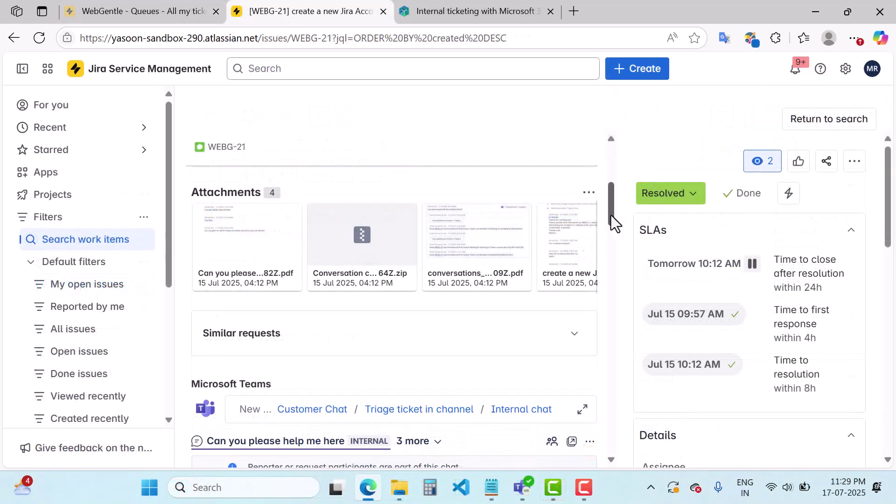
pyautogui.moveTo(611, 215); pyautogui.dragTo(628, 336)
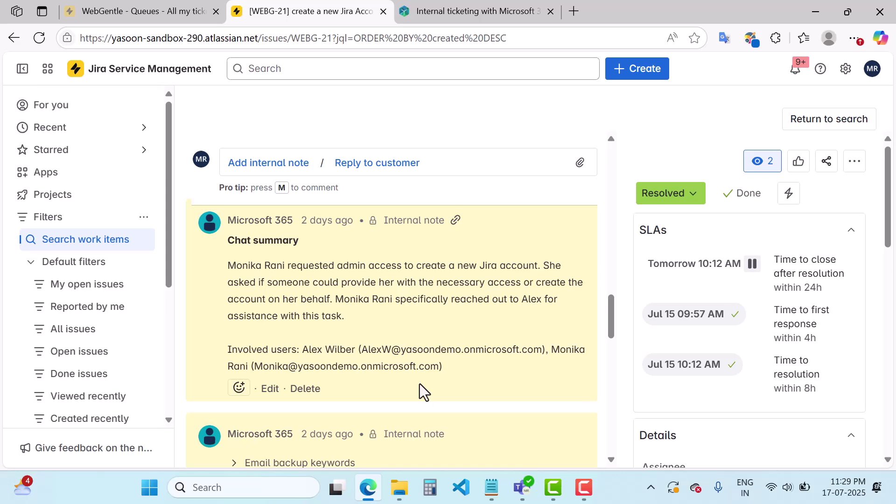
pyautogui.moveTo(231, 241); pyautogui.dragTo(392, 313)
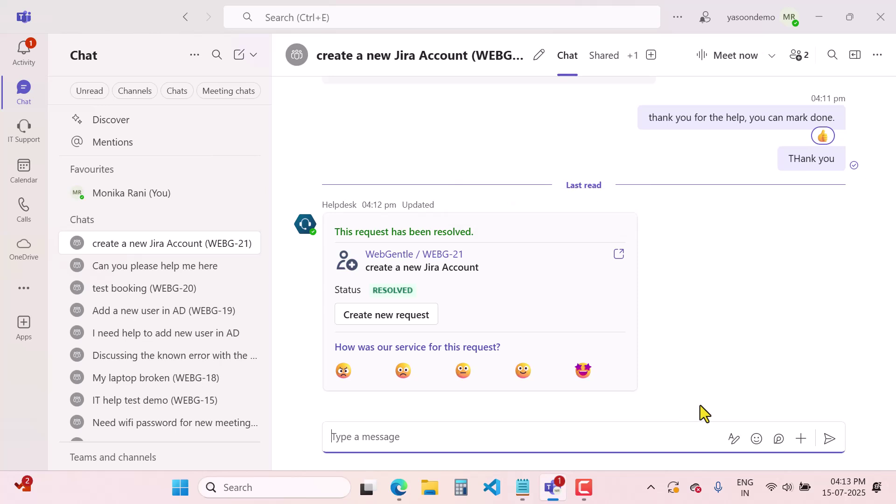
# Give the Helpdesk card the star-eyes top rating with comment 'gre' and submit
pyautogui.click(586, 375)
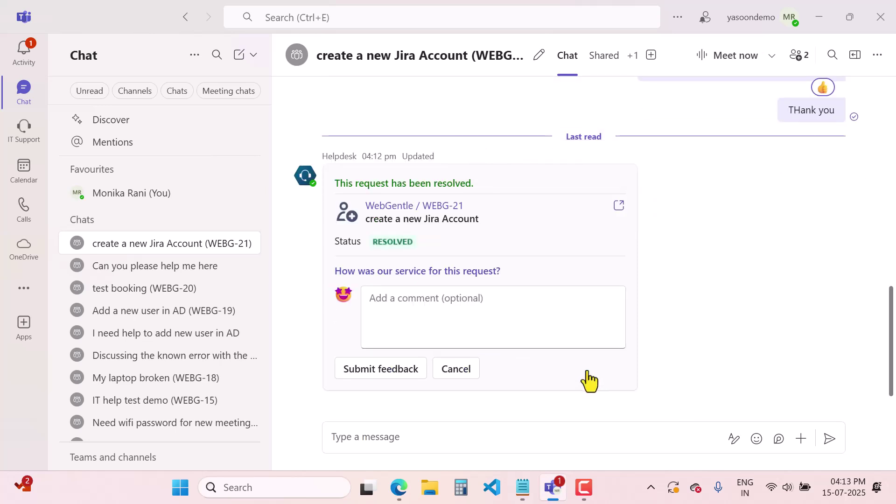
pyautogui.click(434, 306)
pyautogui.write('great service')
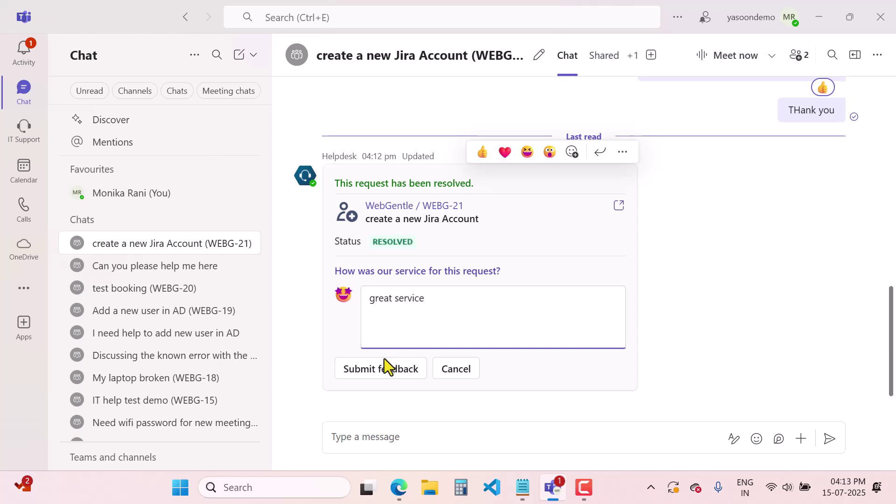
pyautogui.click(385, 369)
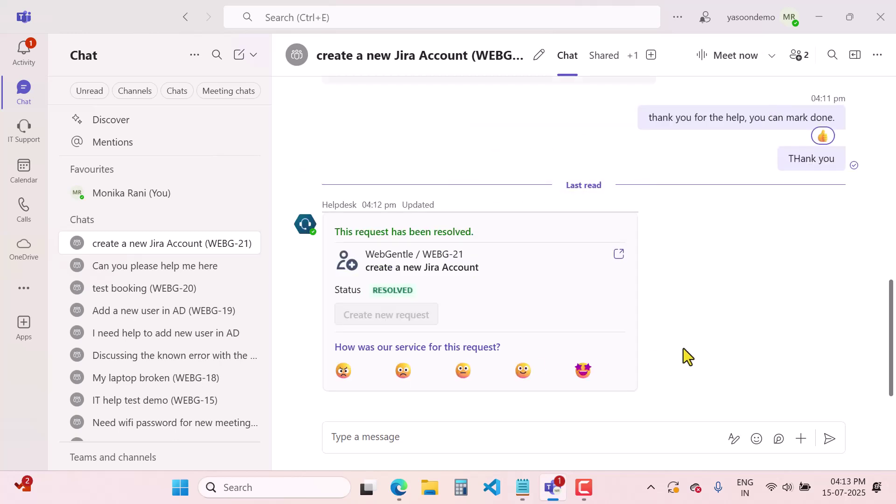